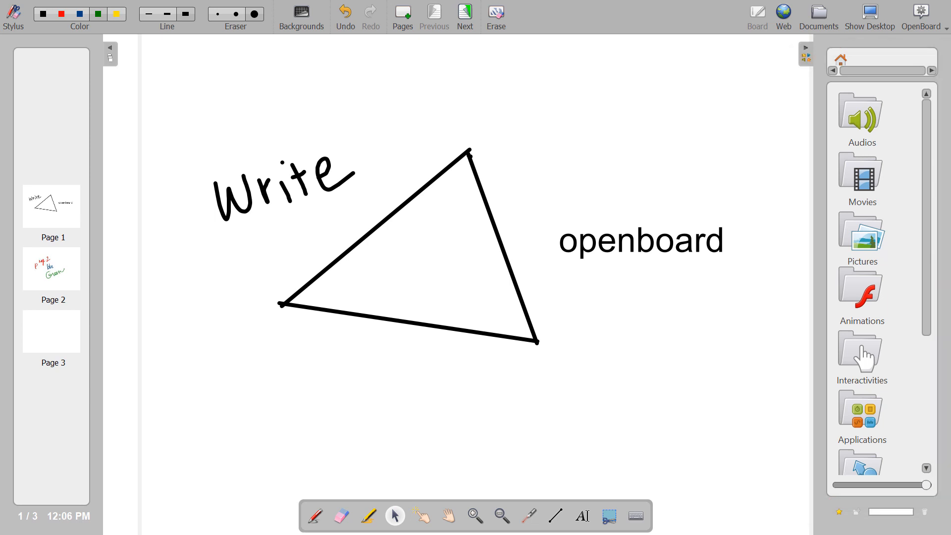
- Hide the library and bring it back into view
click(808, 55)
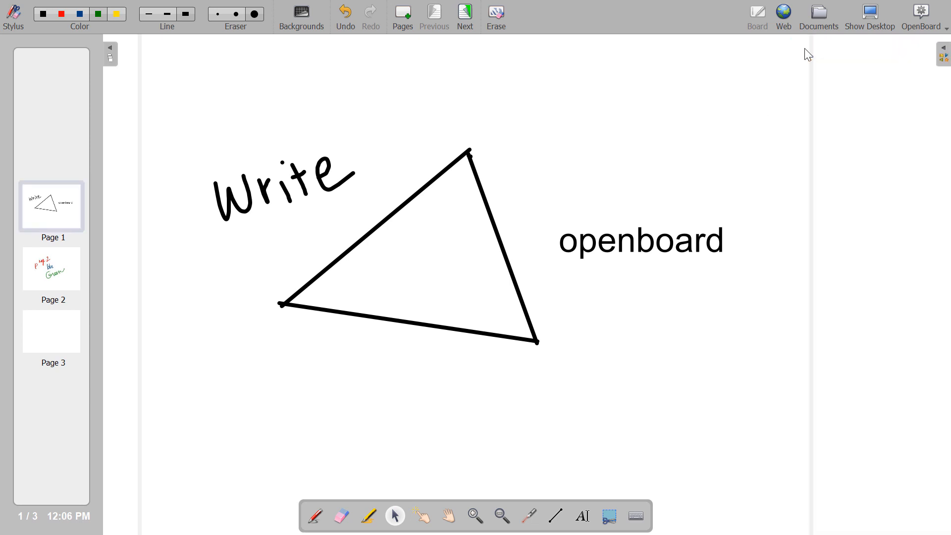
click(946, 52)
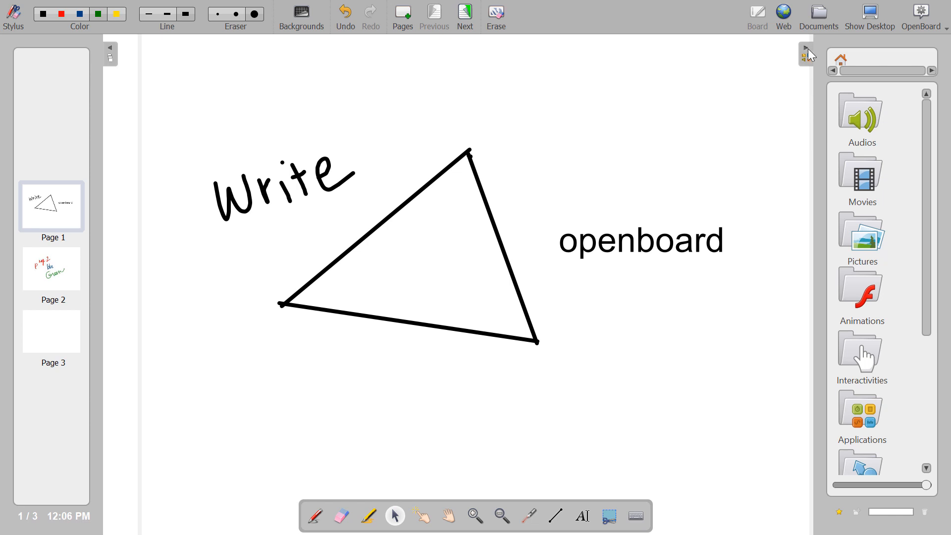
mouse_move(811, 60)
mouse_down()
mouse_move(662, 64)
mouse_move(817, 66)
mouse_up()
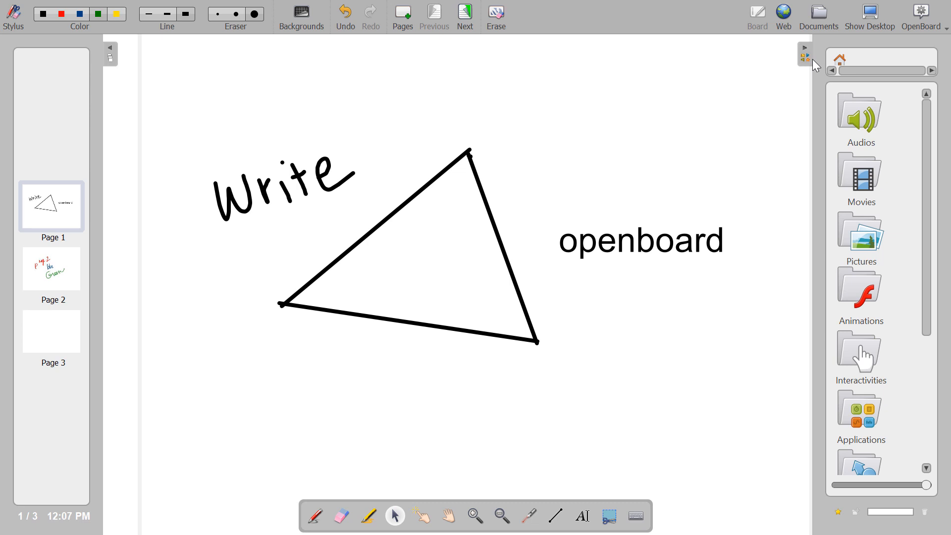
- Switch to File Explorer, view the contents of the OpenBoard folder in Pictures, and return to the whiteboard
key(alt+Tab)
key(alt+Tab)
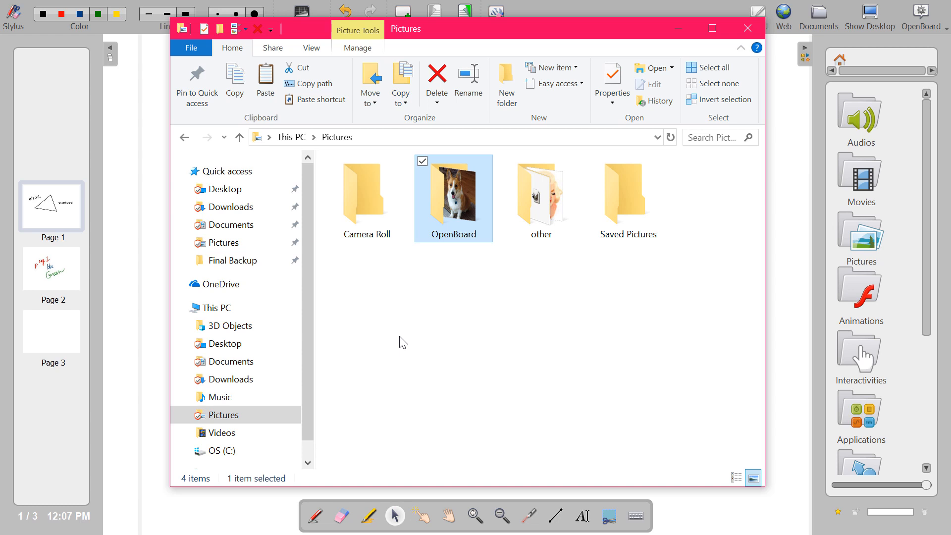
double_click(457, 193)
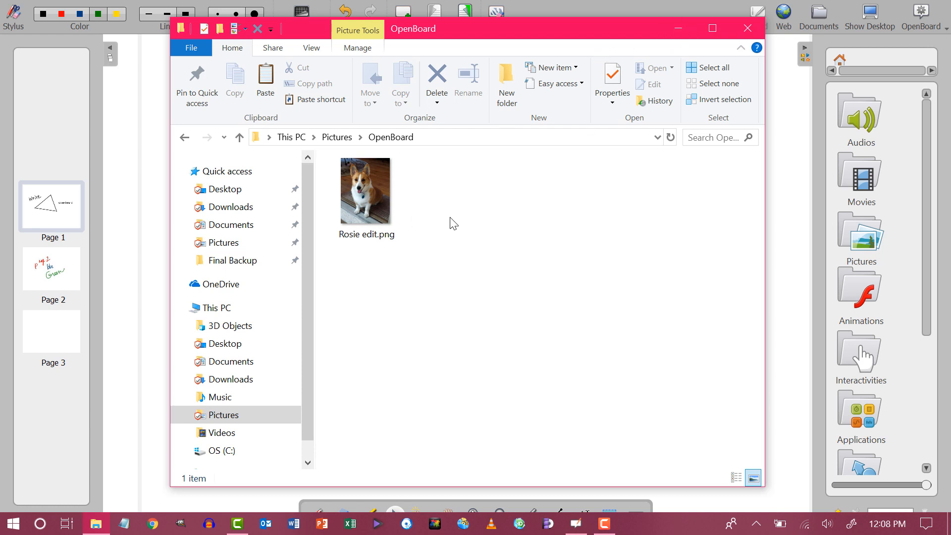
click(338, 137)
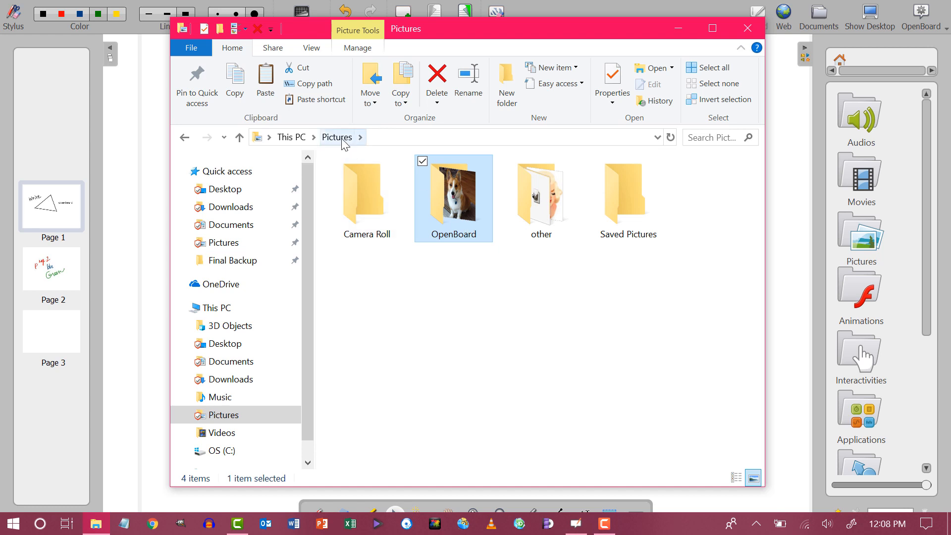
click(673, 30)
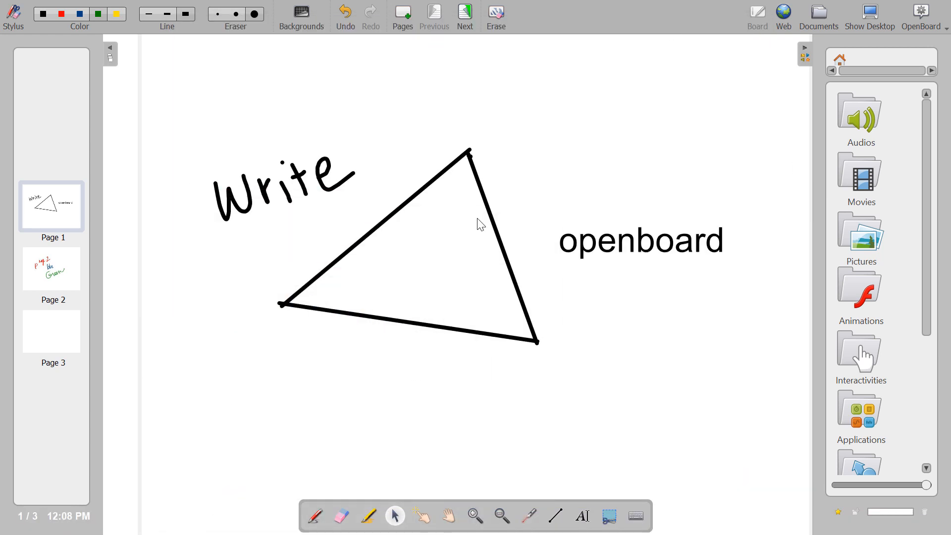
- Open page 3 and place Rosie edit.png on it from the library's Pictures folder
click(64, 334)
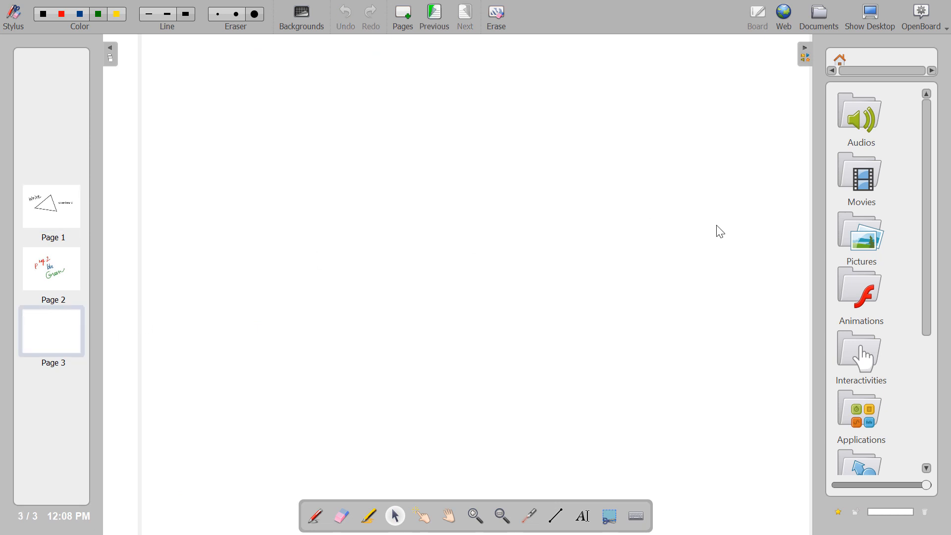
click(848, 234)
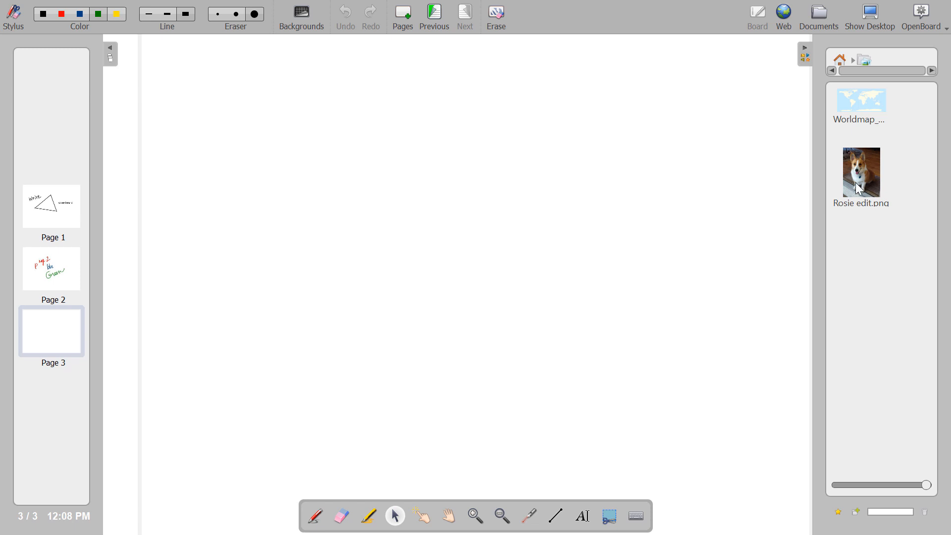
drag(860, 177, 281, 226)
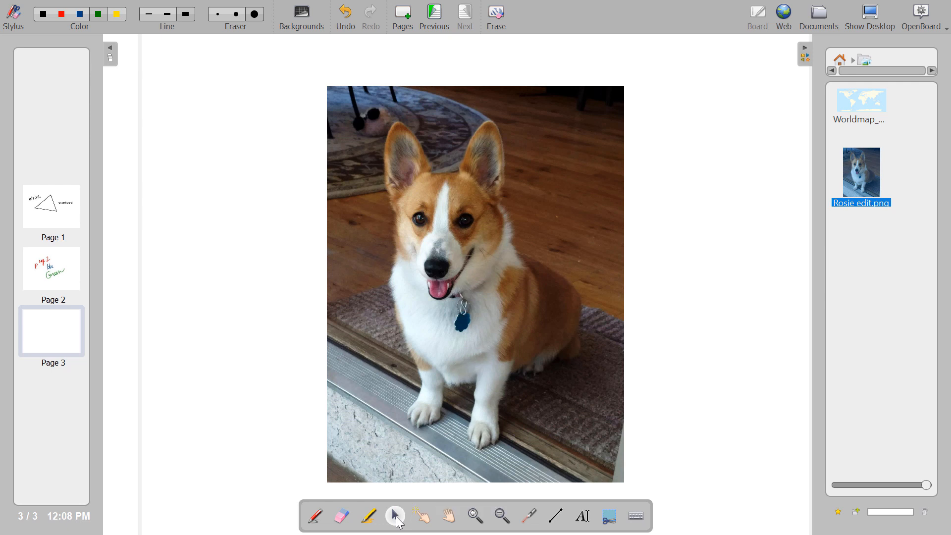
- Shift the dog picture slightly left on the page and shrink it to about half its size
click(448, 336)
drag(444, 291, 366, 240)
drag(319, 258, 283, 264)
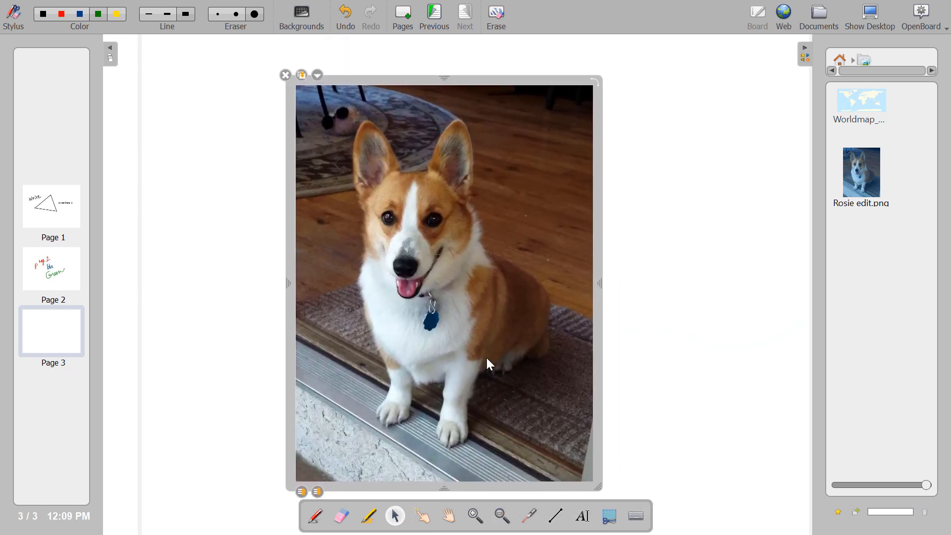
drag(601, 488, 431, 323)
- Duplicate the dog picture and place the copy to the right of the original
click(317, 75)
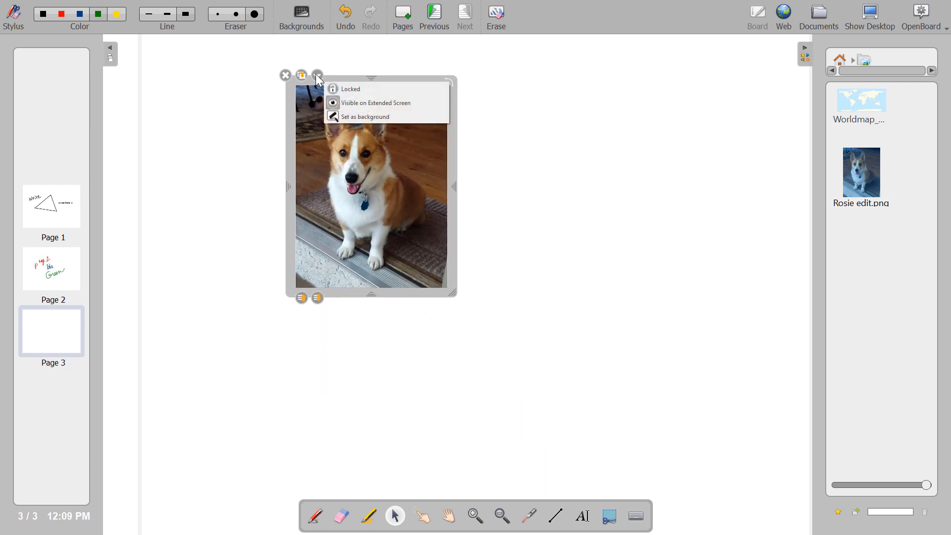
click(305, 75)
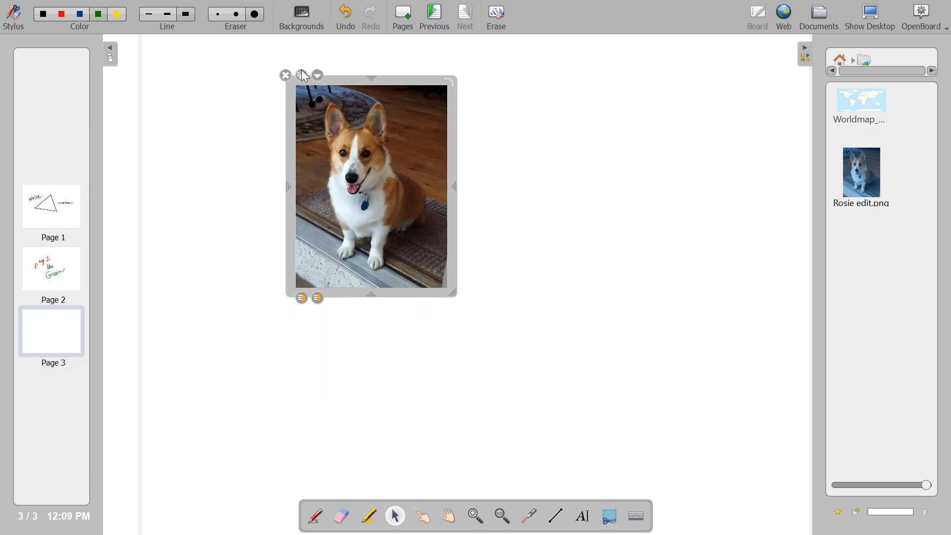
click(302, 75)
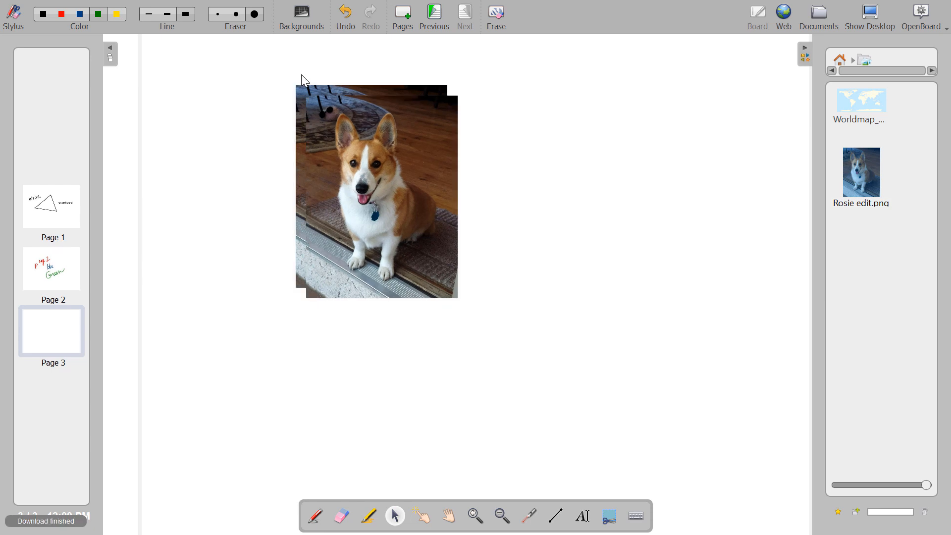
drag(345, 152, 509, 174)
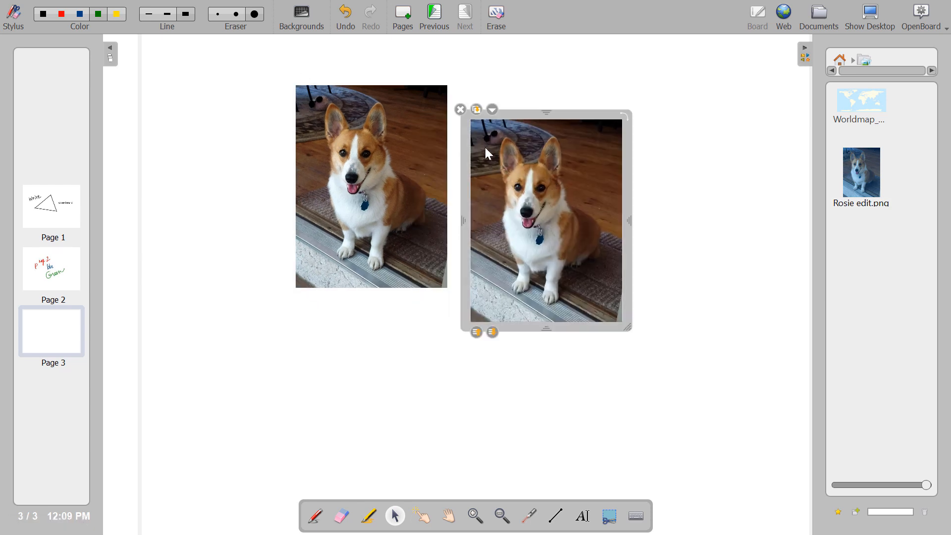
- Delete both the duplicate and the original dog picture from page 3
click(460, 110)
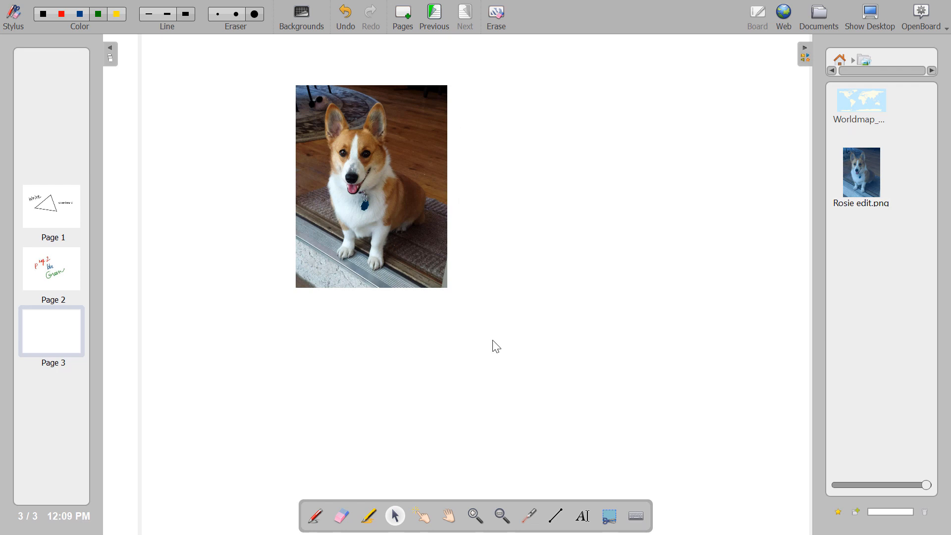
drag(412, 255, 440, 293)
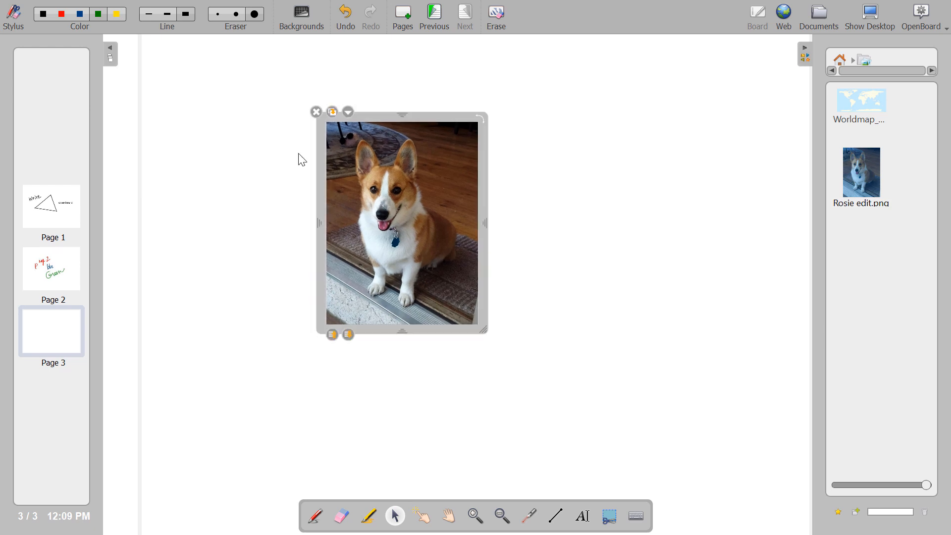
click(317, 112)
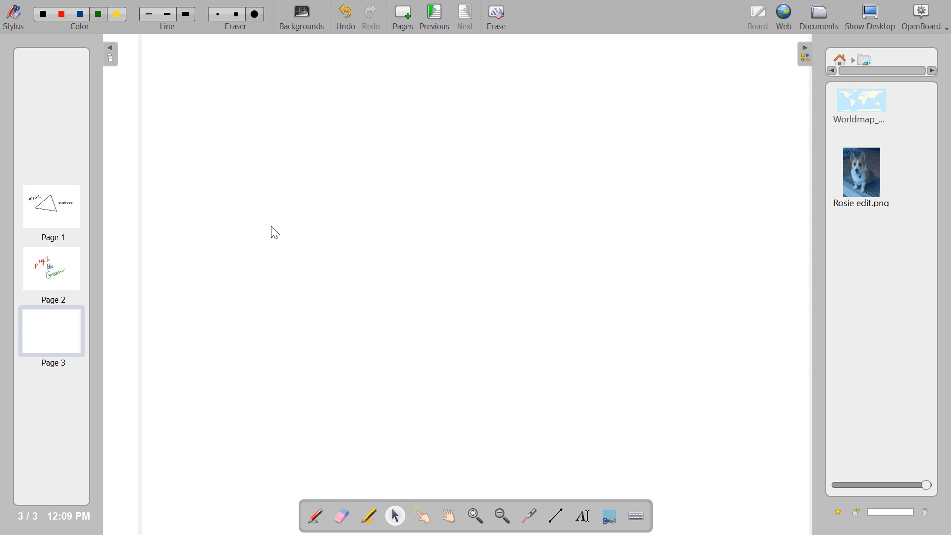
- Switch to File Explorer and bring Rosie edit.png from the OpenBoard pictures folder onto page 3, then minimize the folder window
key(alt+Tab)
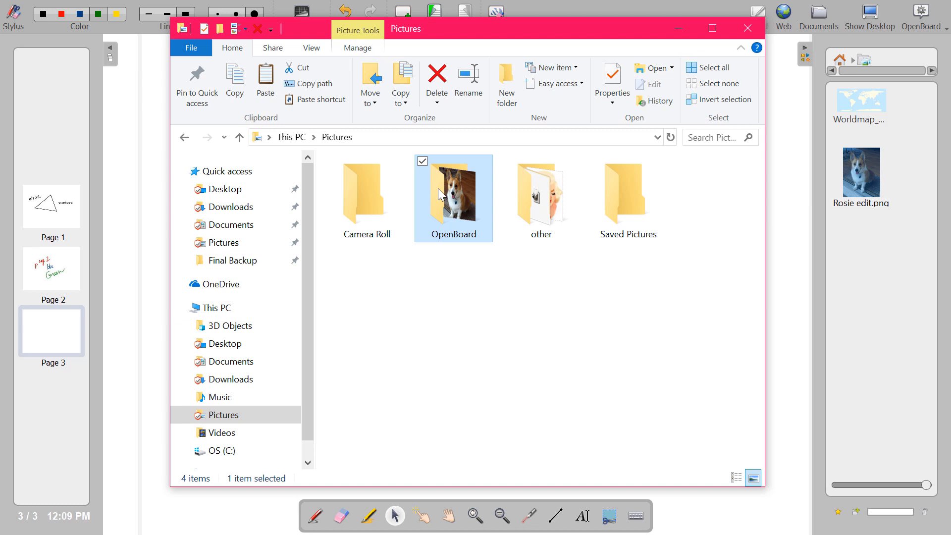
double_click(440, 195)
drag(310, 27, 566, 42)
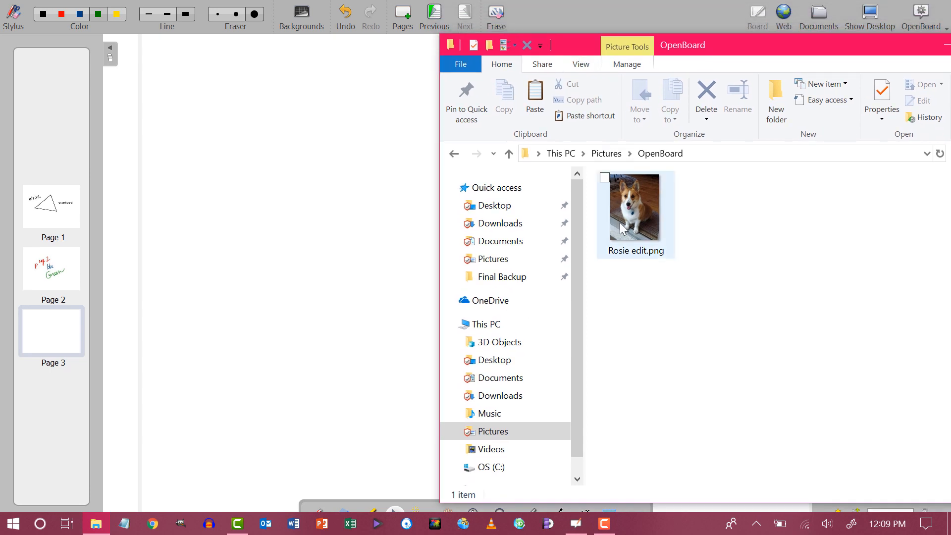
drag(623, 229, 305, 214)
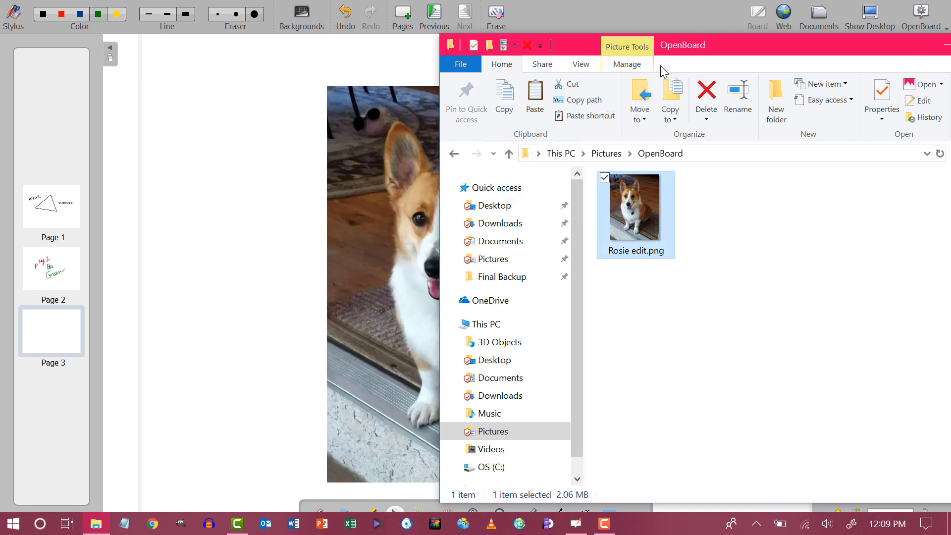
drag(699, 45, 550, 40)
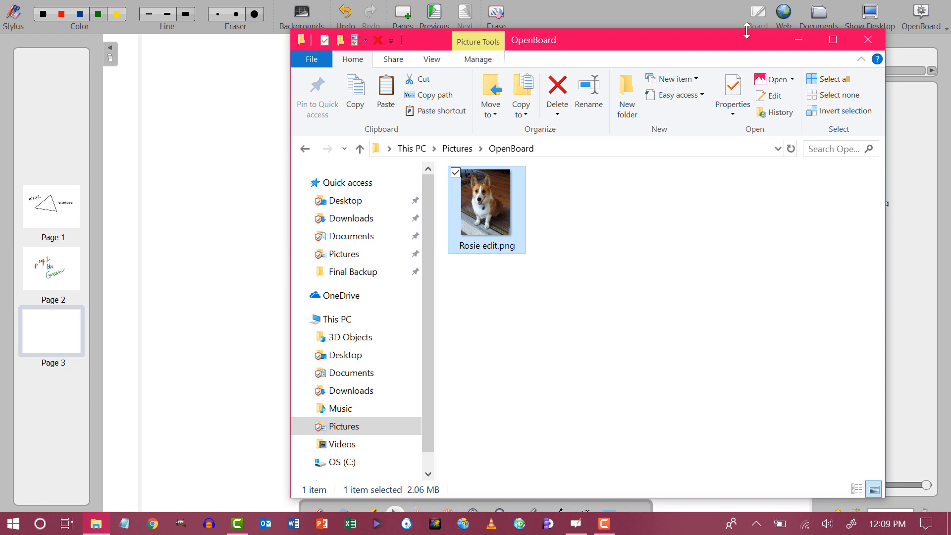
click(804, 41)
- Move the dog picture toward the left side of the page, then delete it
click(532, 184)
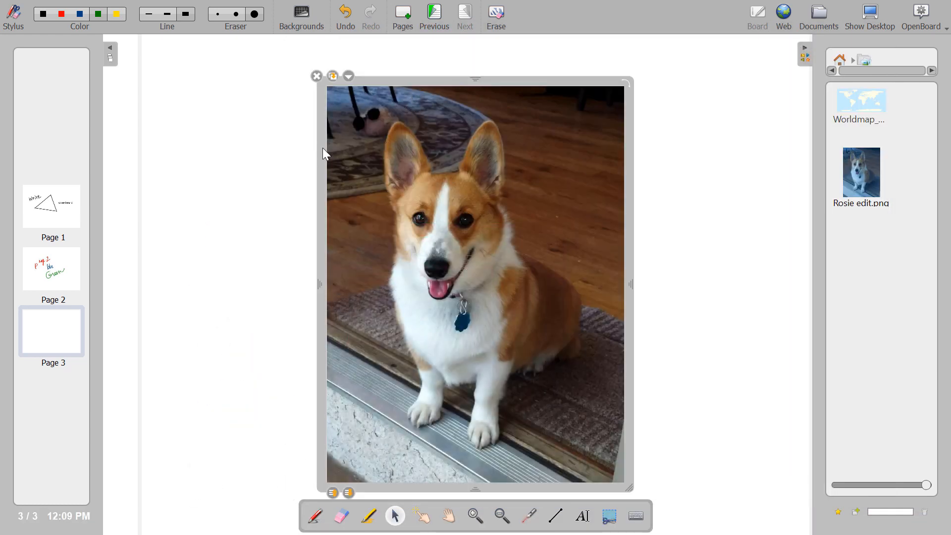
drag(323, 149, 241, 145)
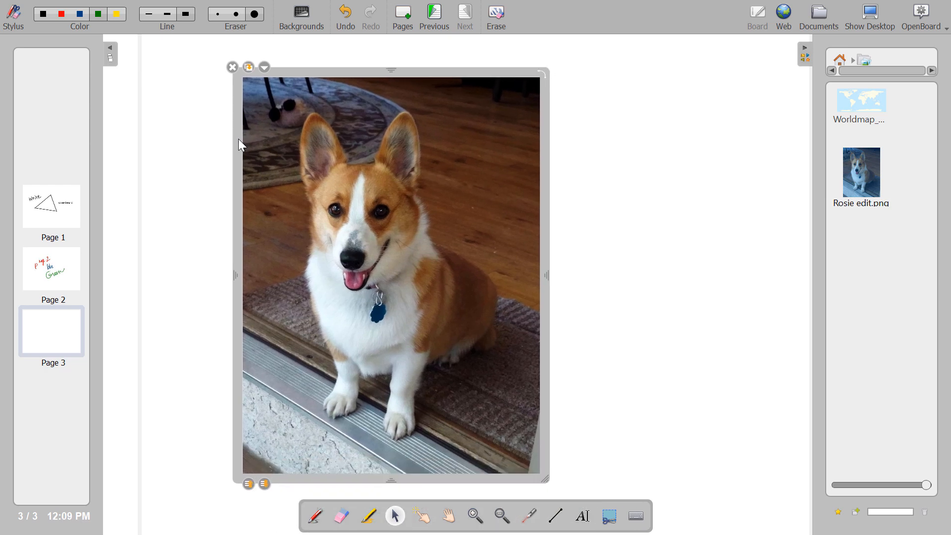
click(232, 67)
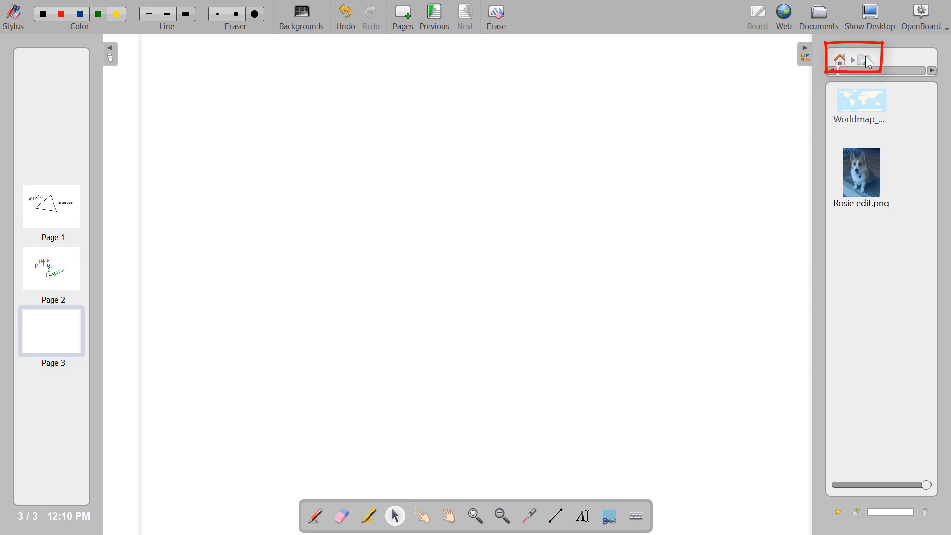
- Return to the library's home level and open the Applications folder to browse its tools
click(840, 58)
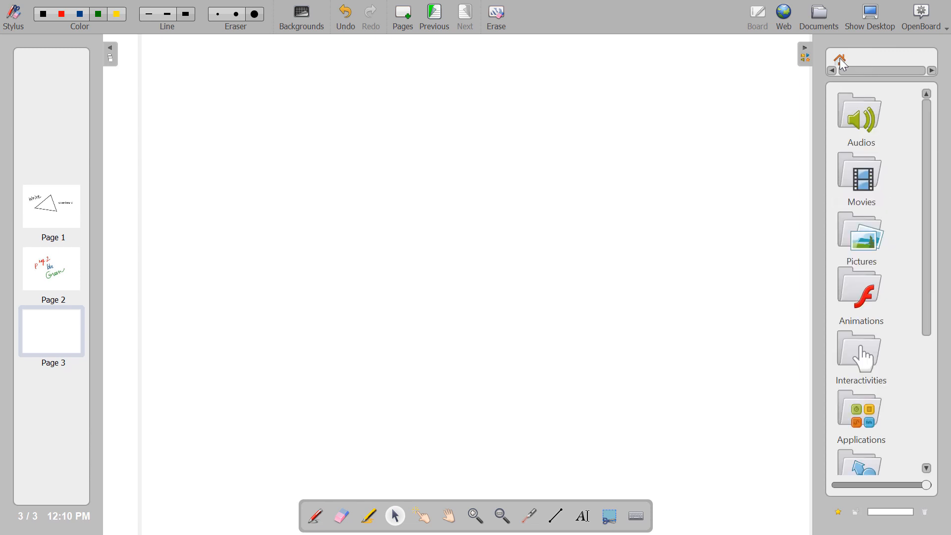
drag(934, 117, 927, 78)
drag(930, 202, 923, 276)
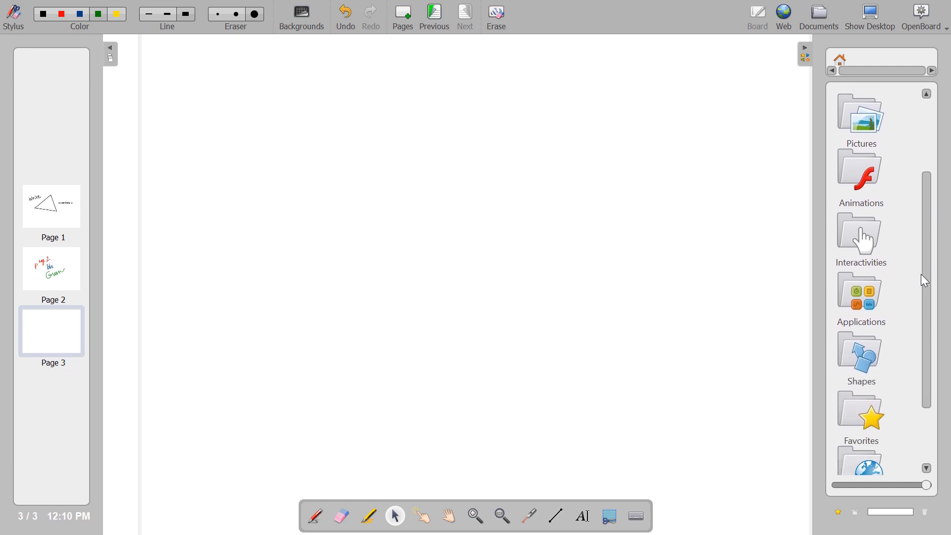
click(859, 302)
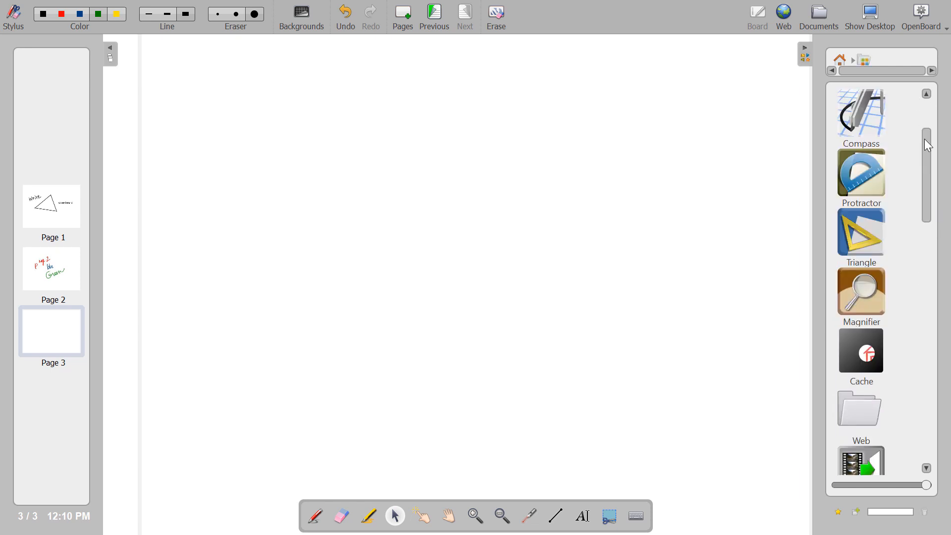
drag(931, 144, 931, 118)
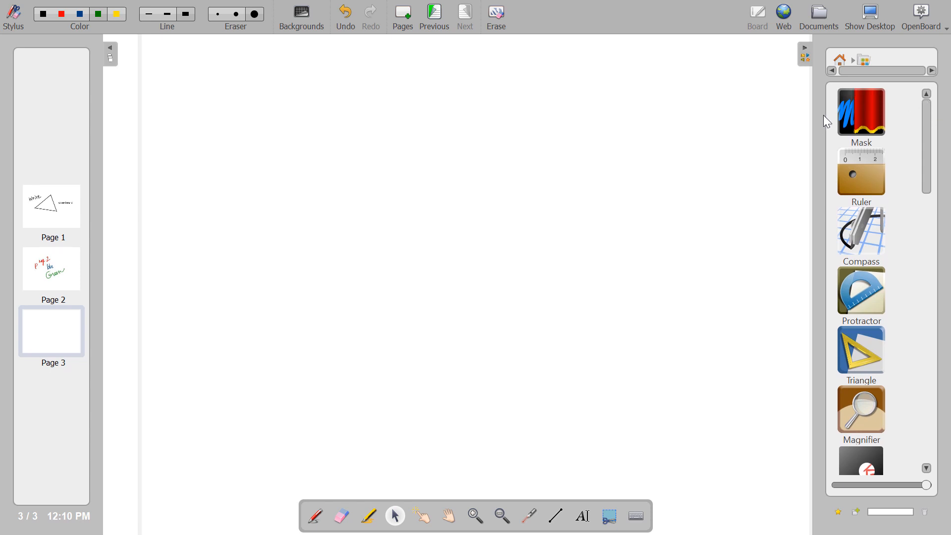
- Place a Mask from the library on page 2 and enlarge it to cover all the handwriting
click(58, 271)
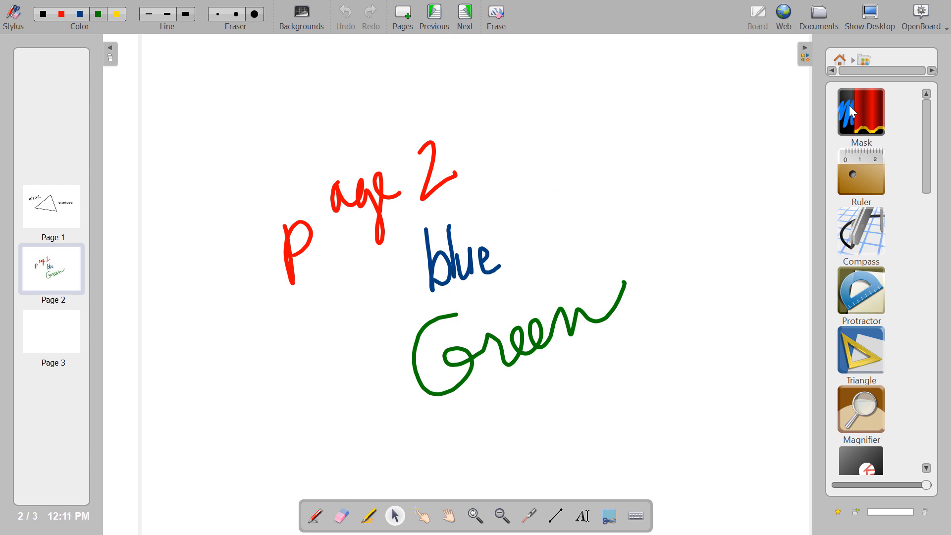
mouse_move(860, 105)
mouse_down()
mouse_move(525, 171)
mouse_move(403, 206)
mouse_up()
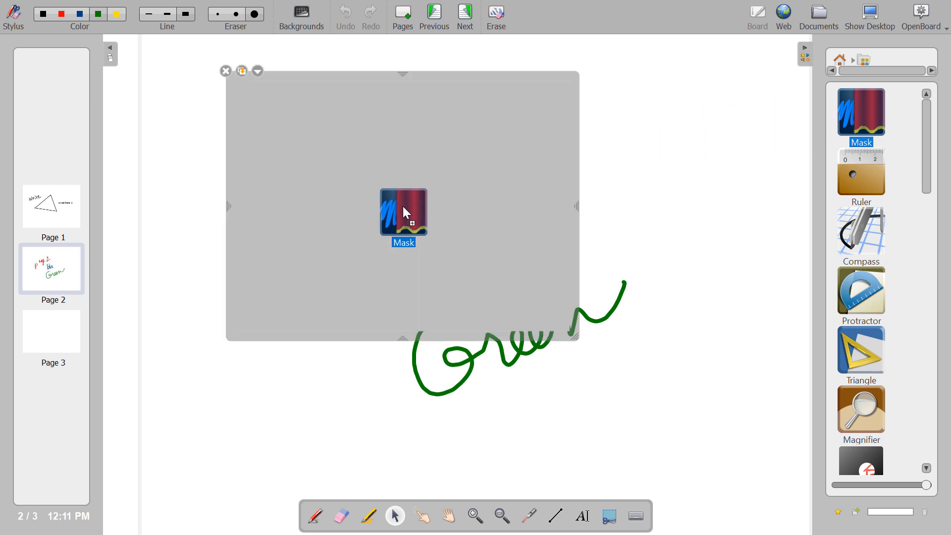
click(543, 321)
mouse_move(573, 333)
mouse_down()
mouse_move(661, 379)
mouse_move(708, 429)
mouse_up()
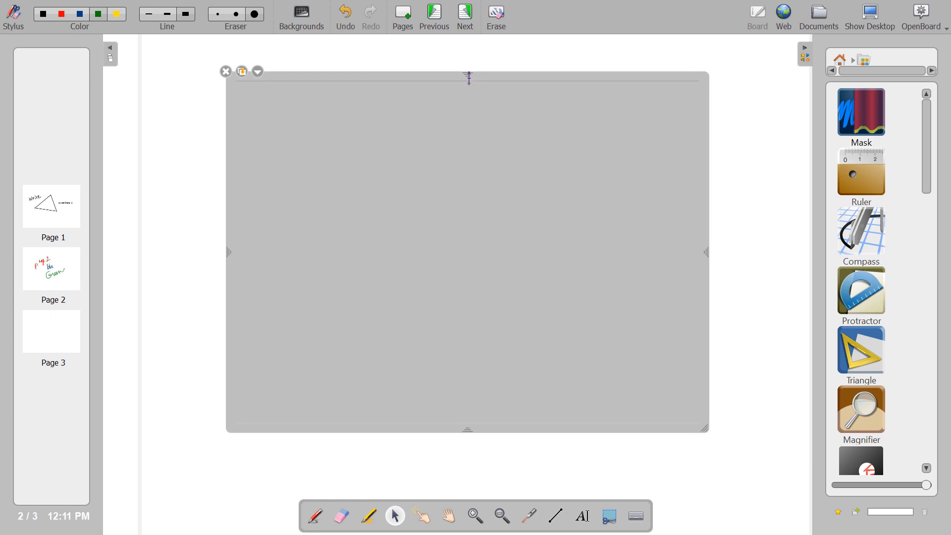
mouse_move(470, 78)
mouse_down()
mouse_move(444, 396)
mouse_move(468, 268)
mouse_move(472, 88)
mouse_up()
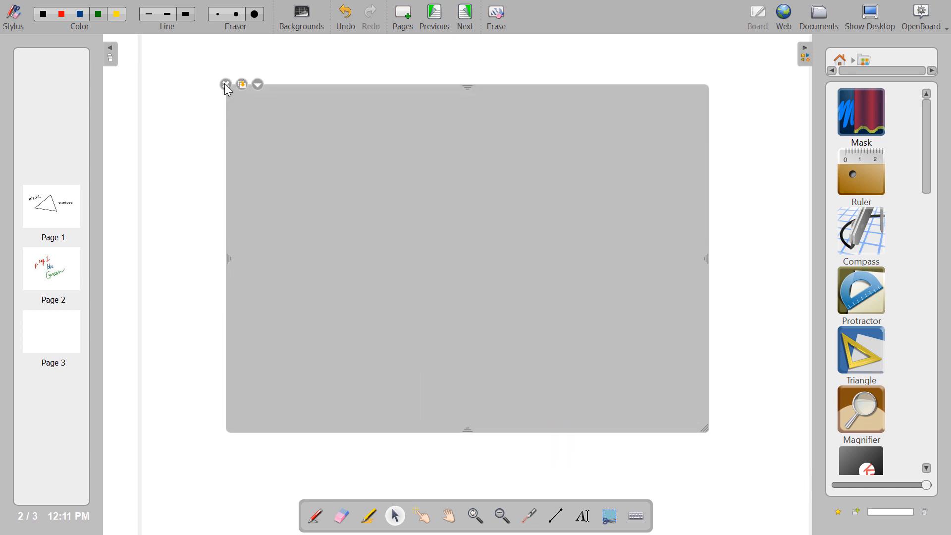
- View page 1 and return to page 2 to check the mask
click(58, 208)
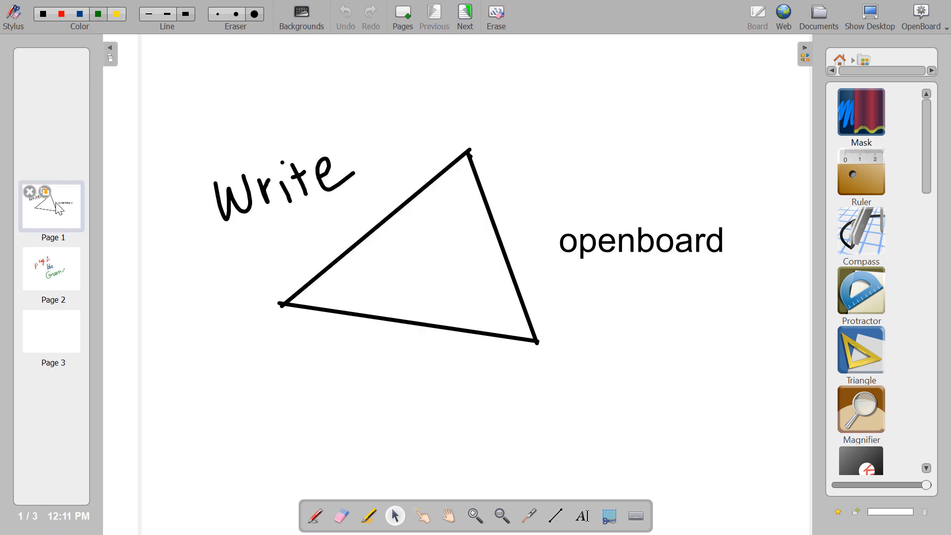
click(51, 267)
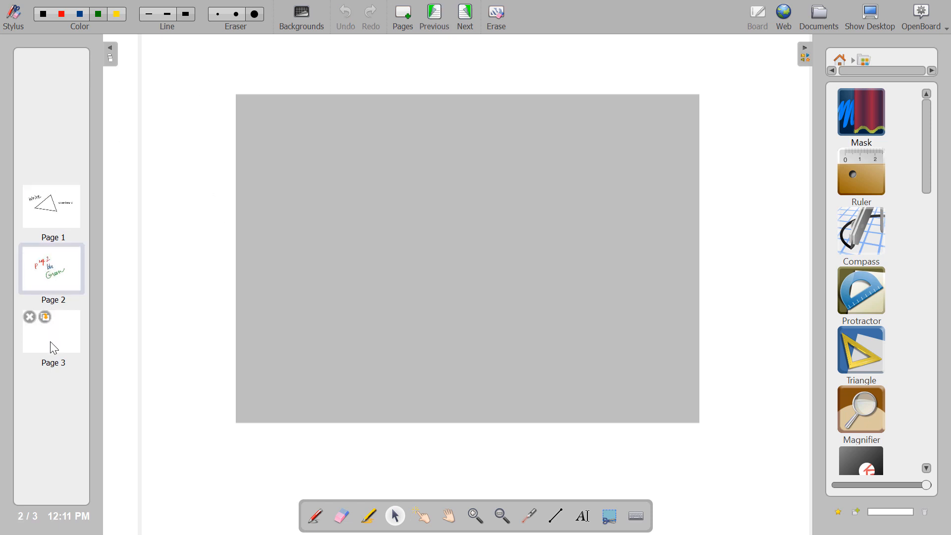
- Flip through the other pages, return to page 2, and delete the mask covering the handwriting
click(54, 348)
click(51, 269)
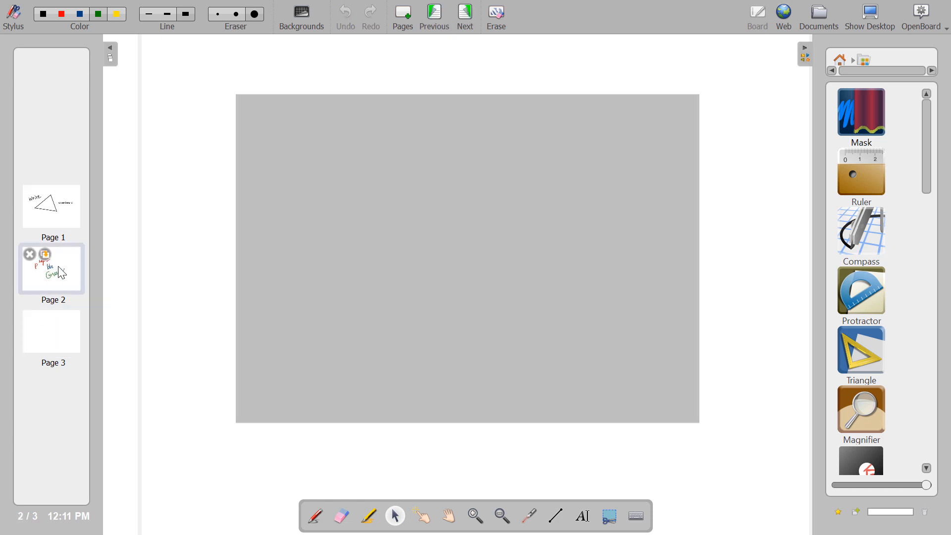
click(55, 210)
click(57, 278)
click(246, 118)
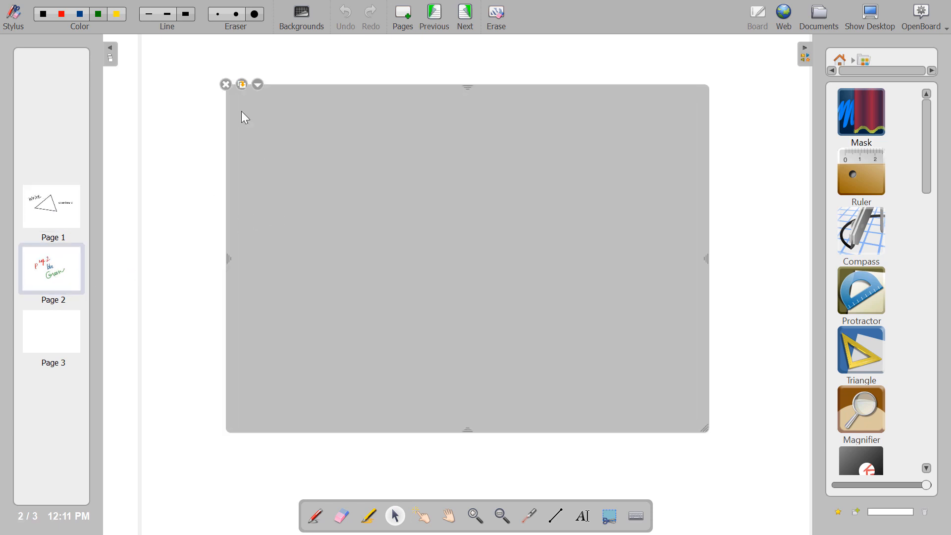
click(226, 84)
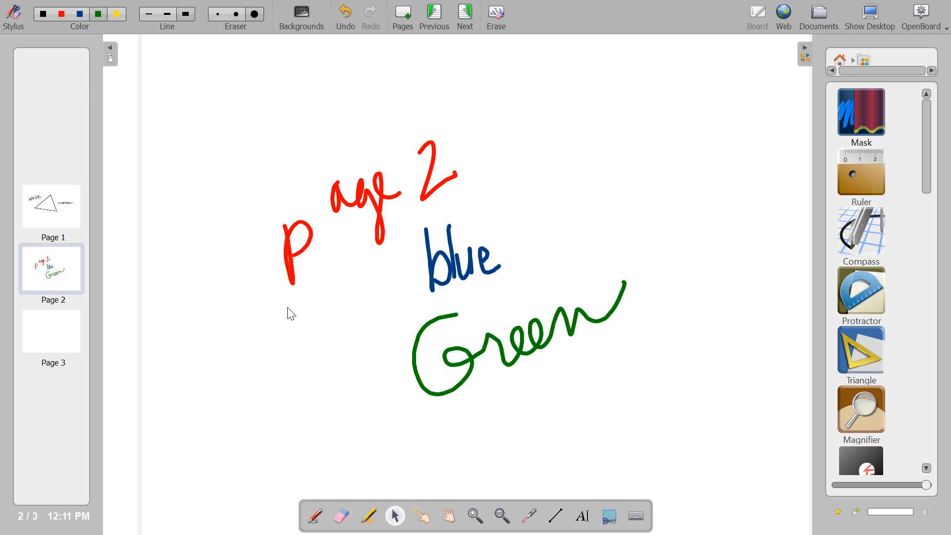
- Place a Ruler from the library on page 3 and draw a green line along its upper edge from about 2.5 to 13
click(45, 335)
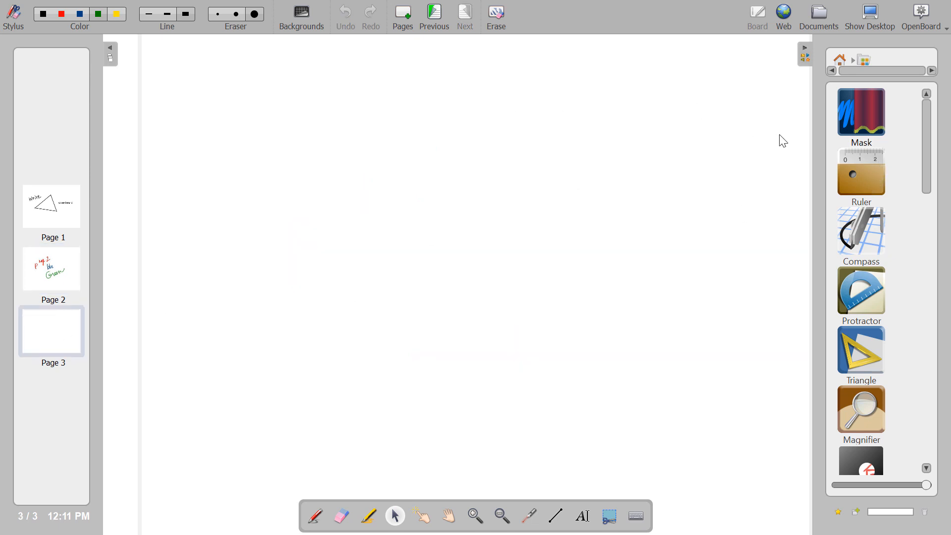
drag(875, 160, 369, 238)
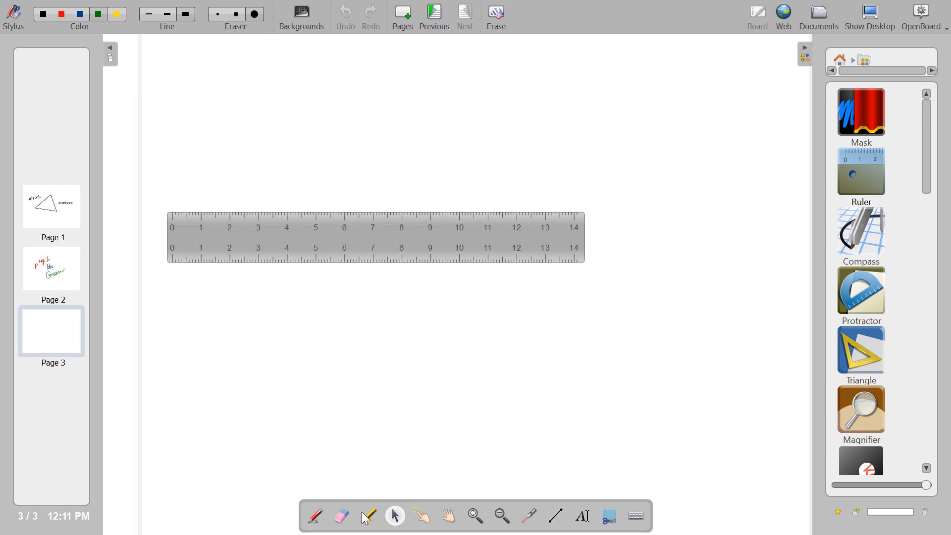
click(317, 518)
drag(242, 211, 540, 211)
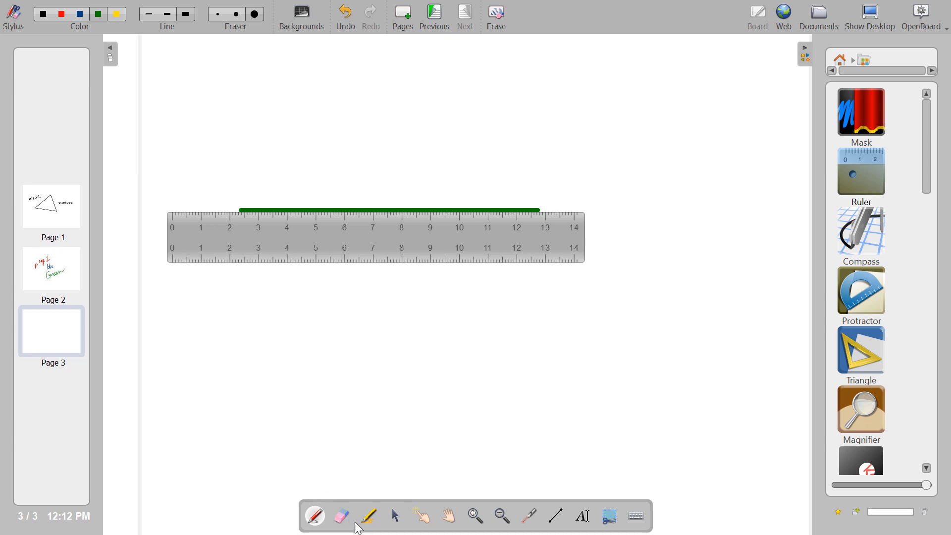
- Rotate the ruler slightly counterclockwise so its far end tilts upward across the green line
click(395, 516)
mouse_move(393, 246)
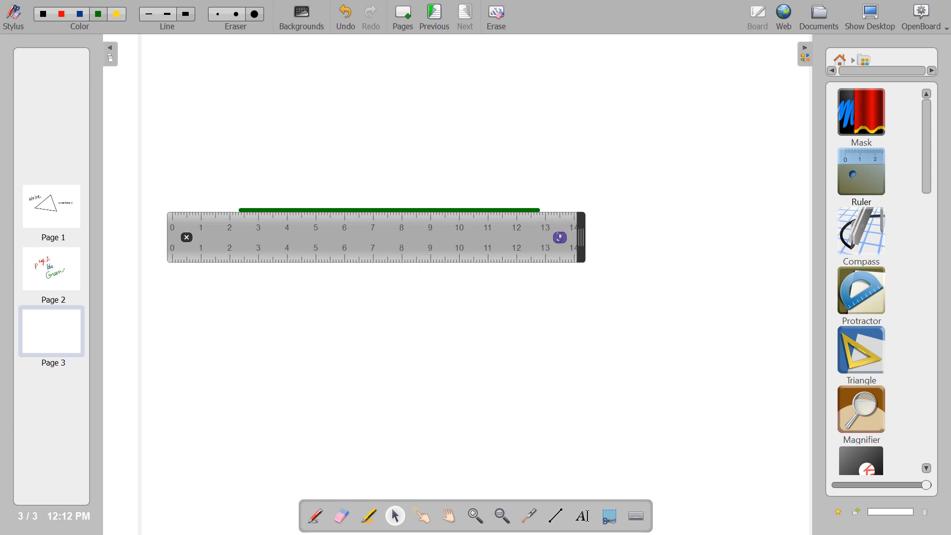
drag(560, 238, 487, 186)
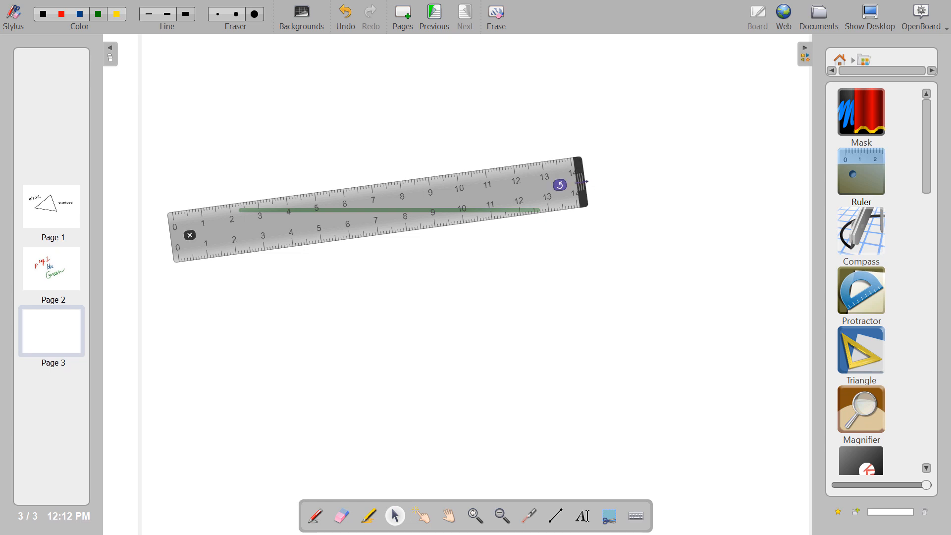
mouse_move(584, 182)
mouse_down()
mouse_move(773, 132)
mouse_move(332, 206)
mouse_move(583, 168)
mouse_up()
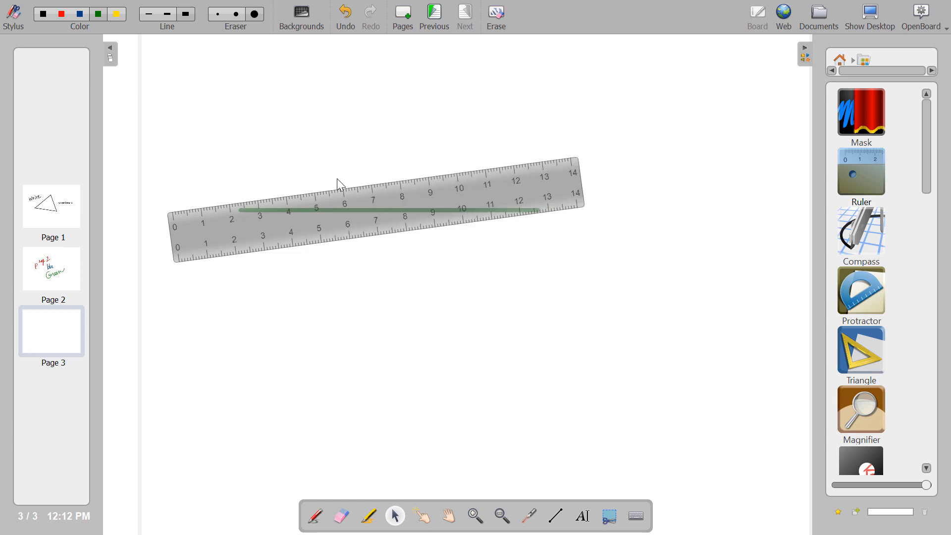
- Remove the ruler from page 3 and delete the green line
mouse_move(192, 238)
click(191, 237)
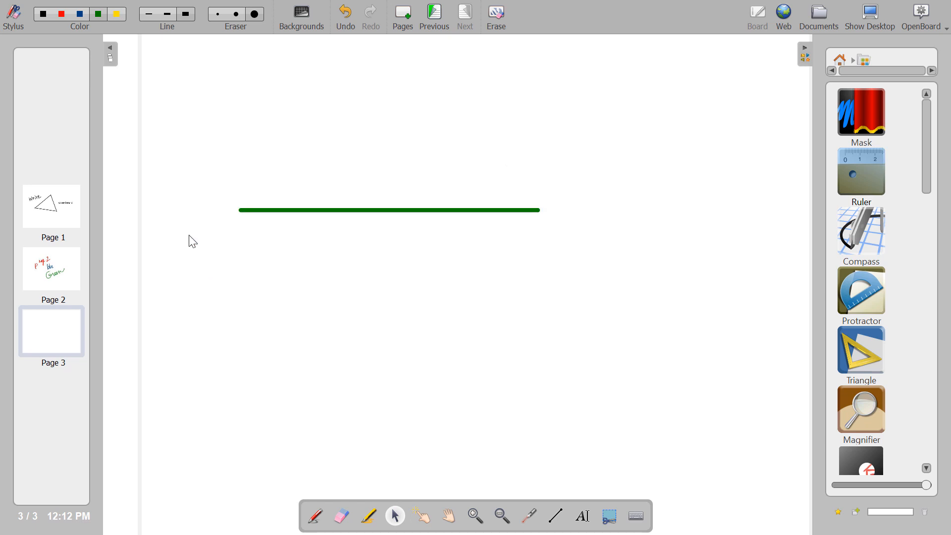
click(257, 212)
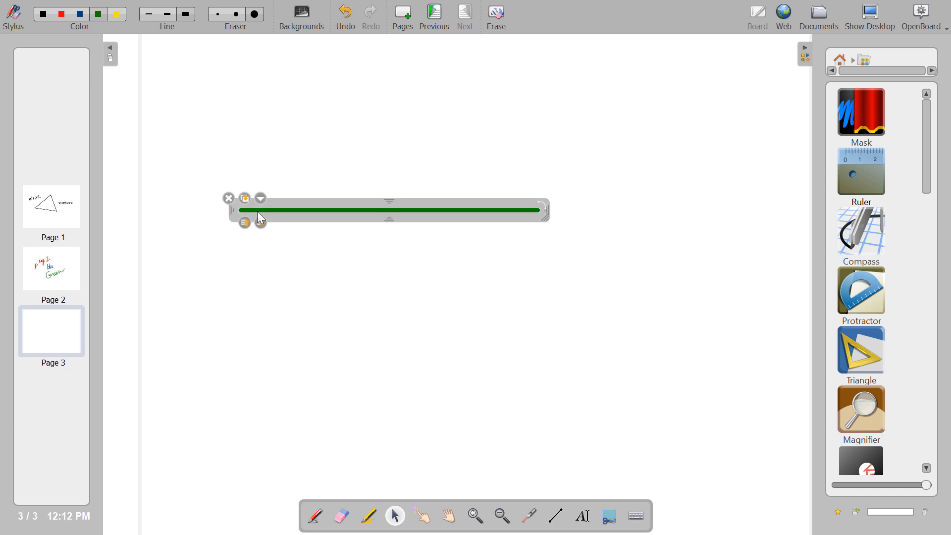
click(229, 198)
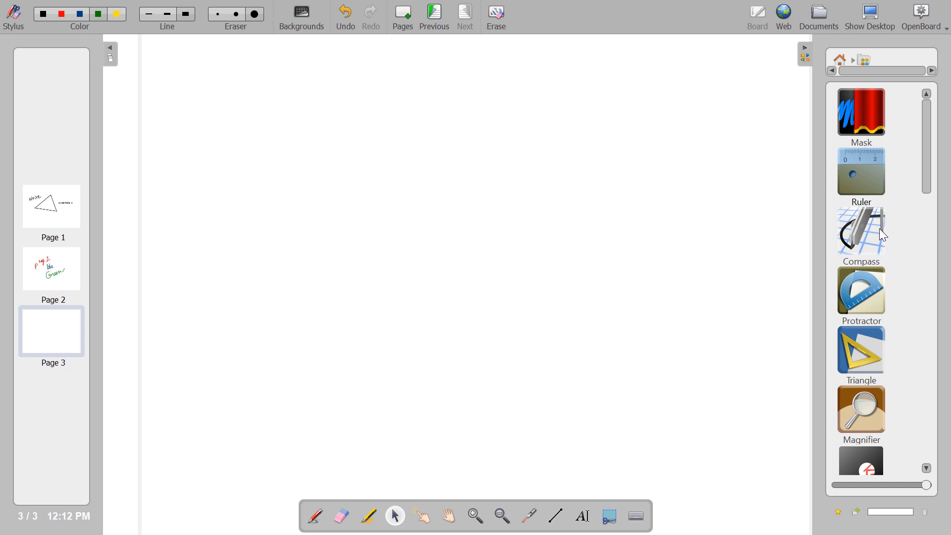
- Place a Compass on page 3 and draw a full green circle and two crossing arcs with a radius of about 11.8 cm
drag(880, 236, 383, 233)
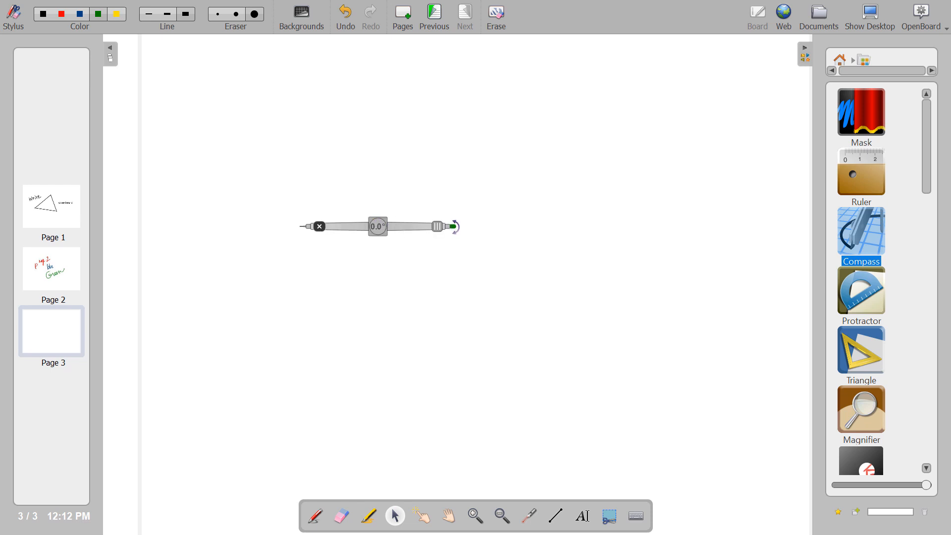
mouse_move(456, 227)
mouse_down()
mouse_move(446, 269)
mouse_move(198, 385)
mouse_move(191, 191)
mouse_move(388, 149)
mouse_move(449, 198)
mouse_move(452, 234)
mouse_move(560, 232)
mouse_move(363, 226)
mouse_move(641, 245)
mouse_move(556, 140)
mouse_move(531, 144)
mouse_move(559, 365)
mouse_move(461, 446)
mouse_move(599, 251)
mouse_move(590, 100)
mouse_move(463, 146)
mouse_up()
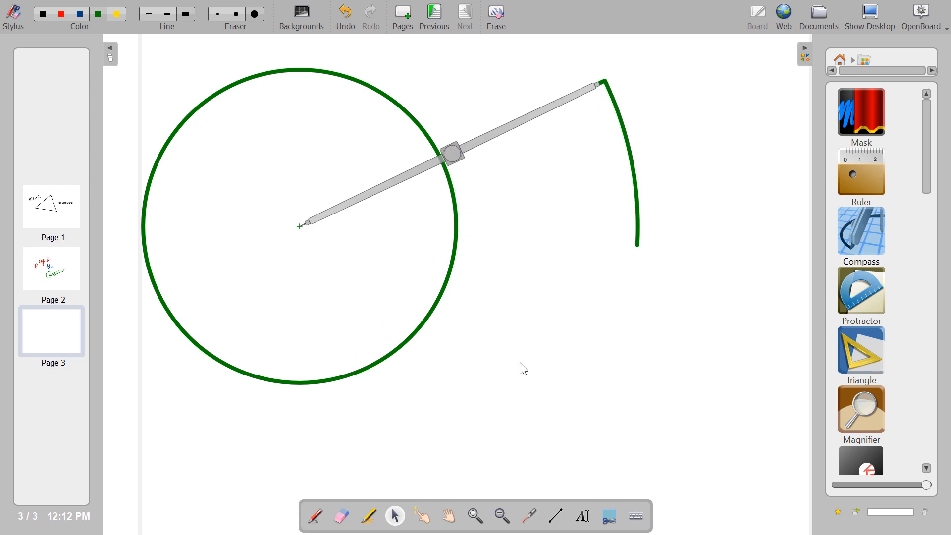
mouse_move(446, 157)
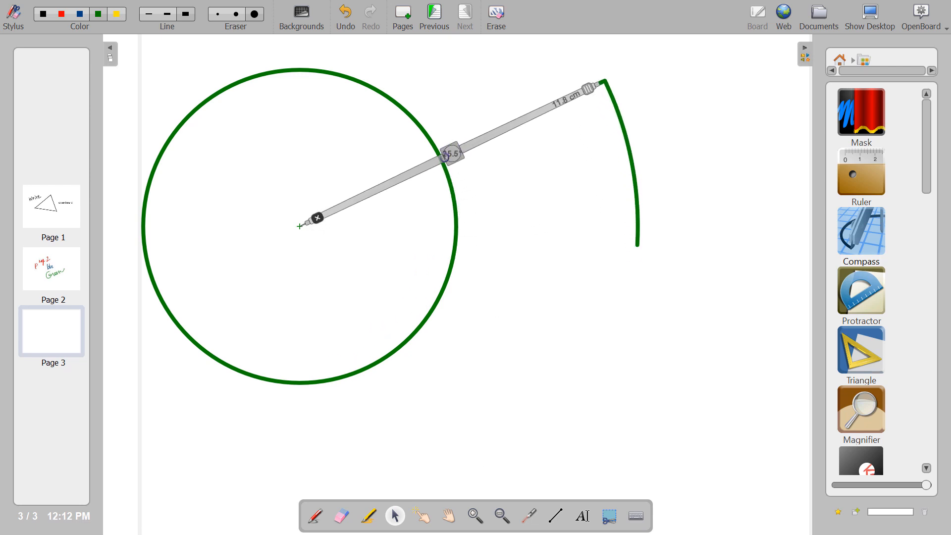
drag(446, 157, 512, 229)
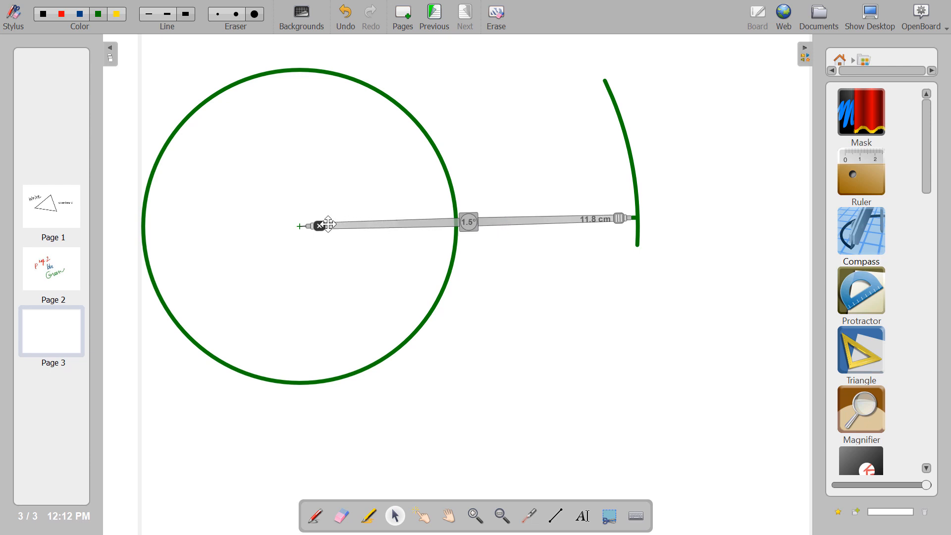
mouse_move(329, 225)
mouse_down()
mouse_move(403, 308)
mouse_move(390, 385)
mouse_up()
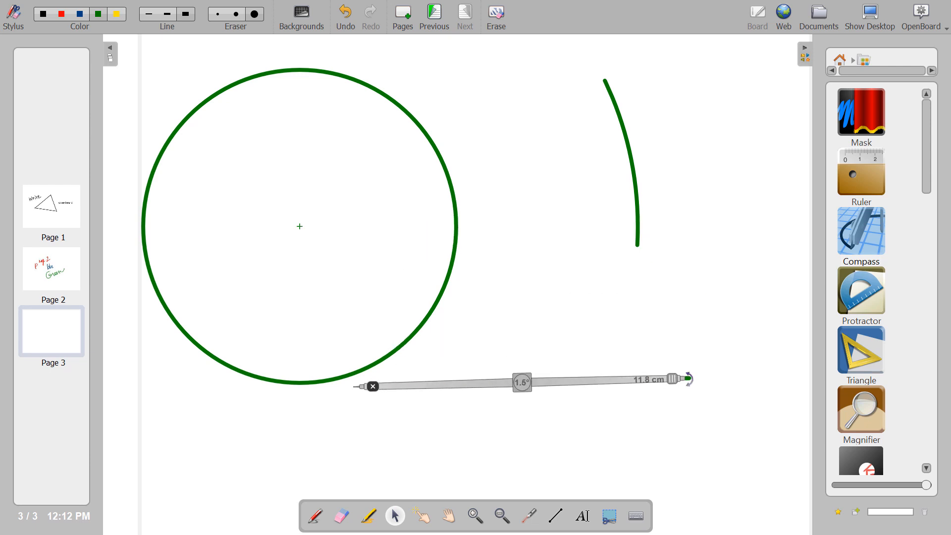
mouse_move(690, 379)
mouse_down()
mouse_move(617, 278)
mouse_move(493, 166)
mouse_move(481, 171)
mouse_up()
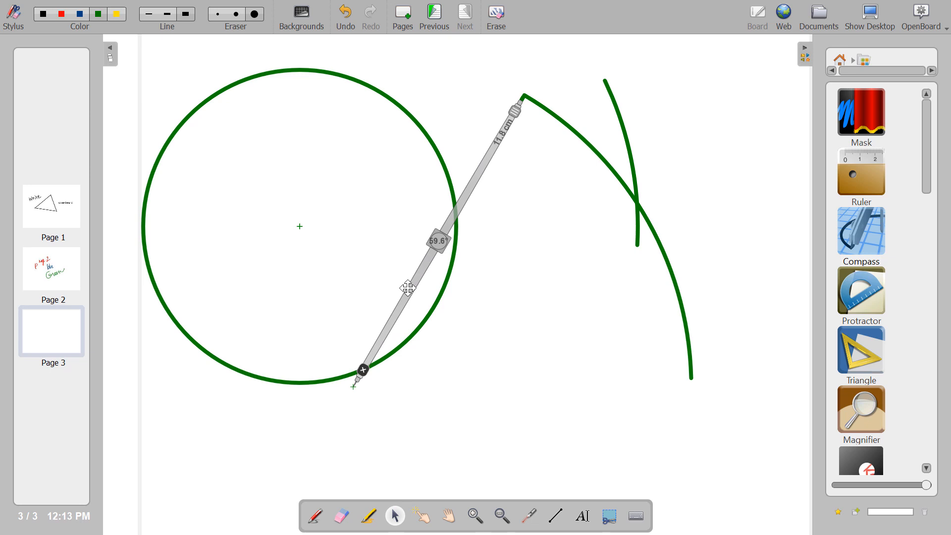
- Remove the compass and erase all the drawings on page 3
click(363, 371)
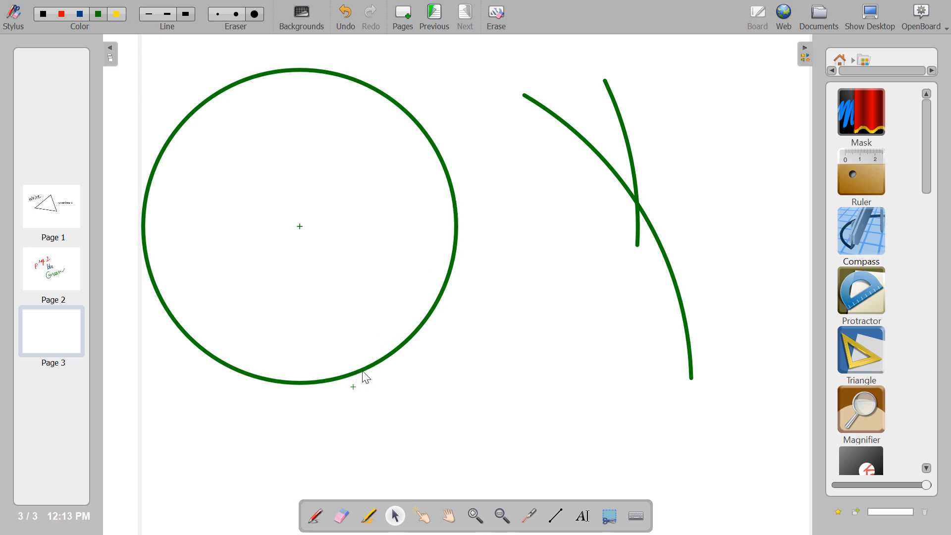
click(501, 15)
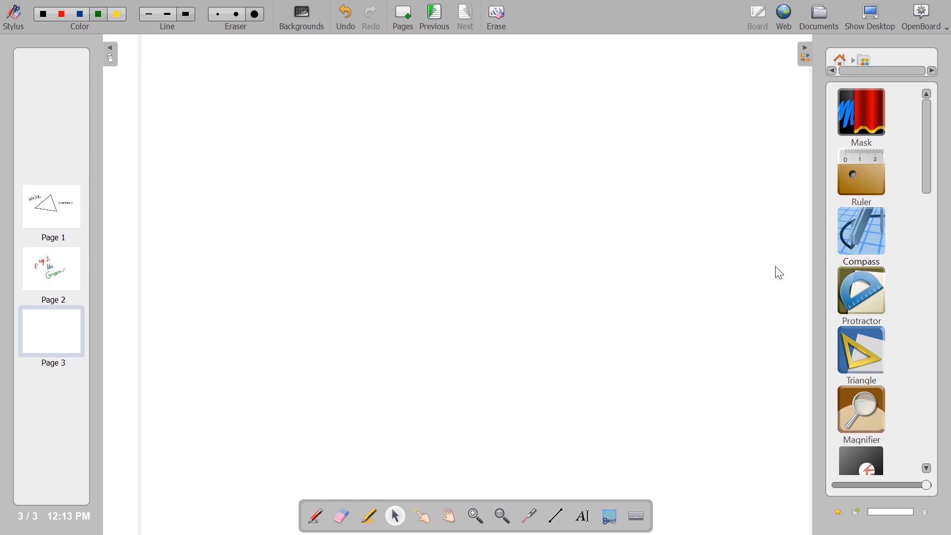
- Place a Protractor on page 3 and swing its angle marker around the scale and back to the baseline
drag(852, 293, 427, 239)
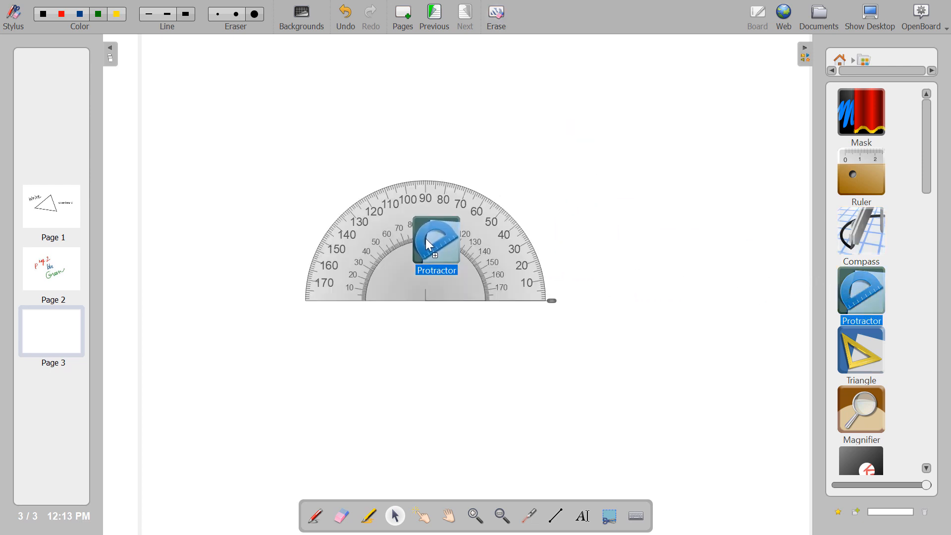
drag(553, 301, 416, 185)
drag(480, 196, 573, 314)
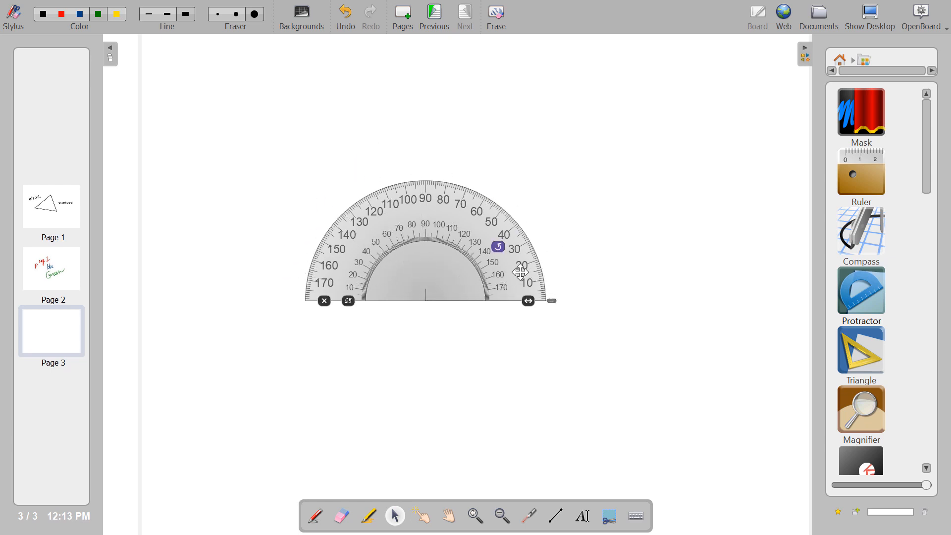
- Tilt the protractor slightly counterclockwise and enlarge it a little, then reset its rotation and remove it
mouse_move(497, 236)
mouse_down()
mouse_move(368, 141)
mouse_move(289, 195)
mouse_move(495, 260)
mouse_move(496, 268)
mouse_move(496, 244)
mouse_up()
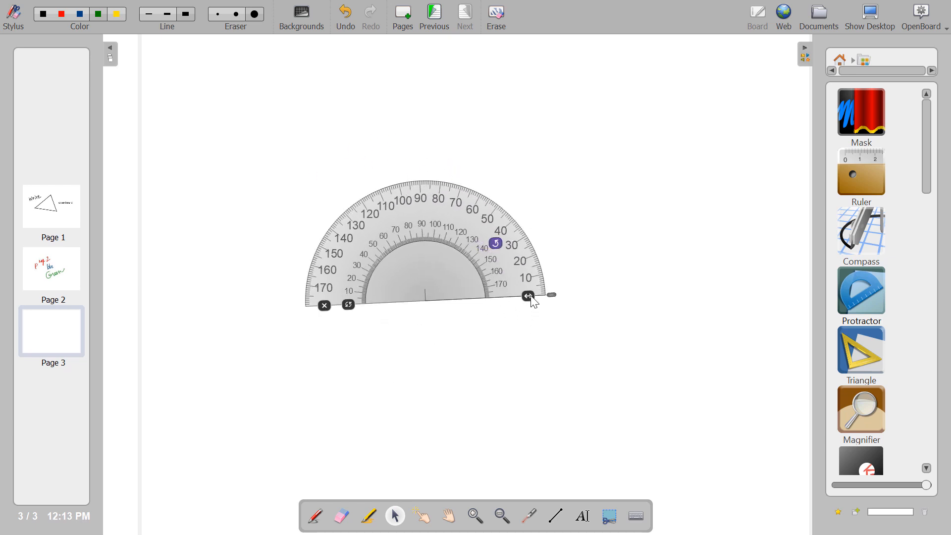
mouse_move(532, 297)
mouse_down()
mouse_move(587, 295)
mouse_move(654, 274)
mouse_move(478, 282)
mouse_move(550, 293)
mouse_up()
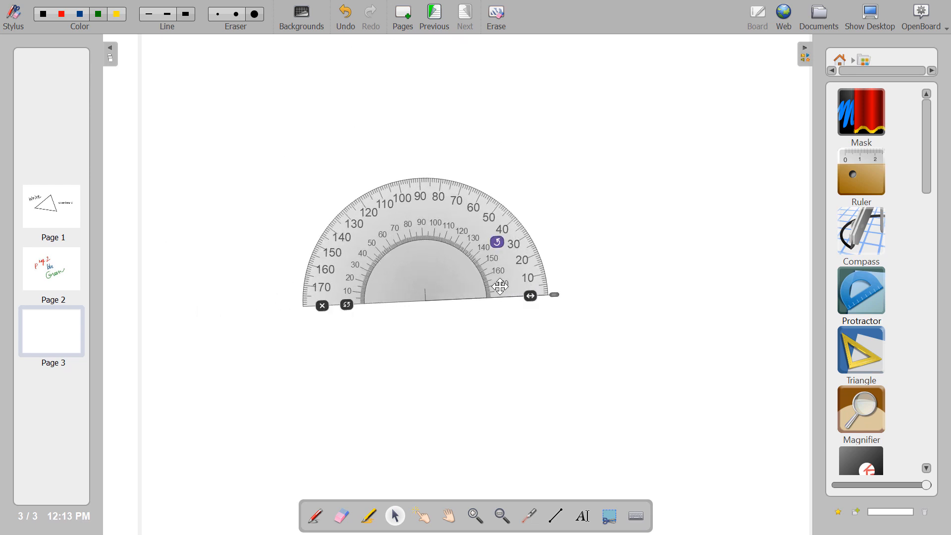
click(348, 302)
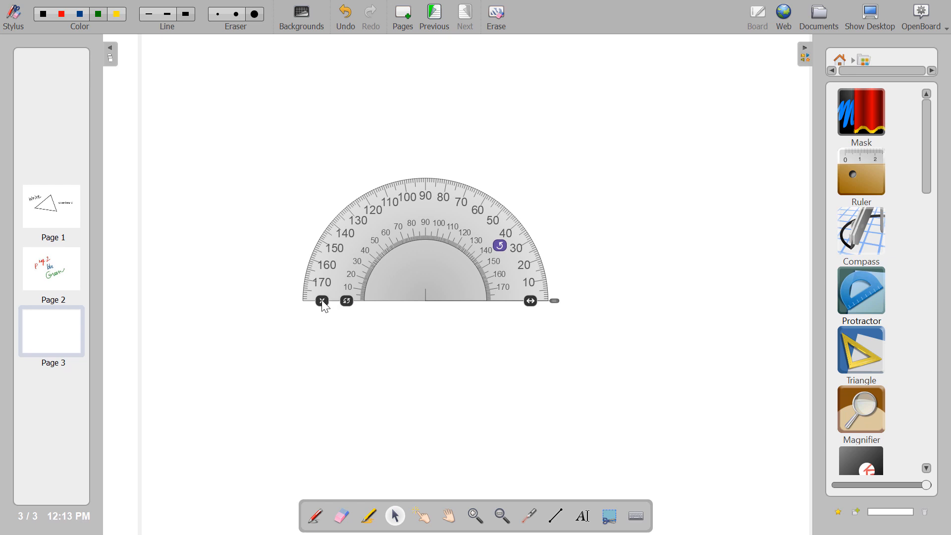
click(324, 303)
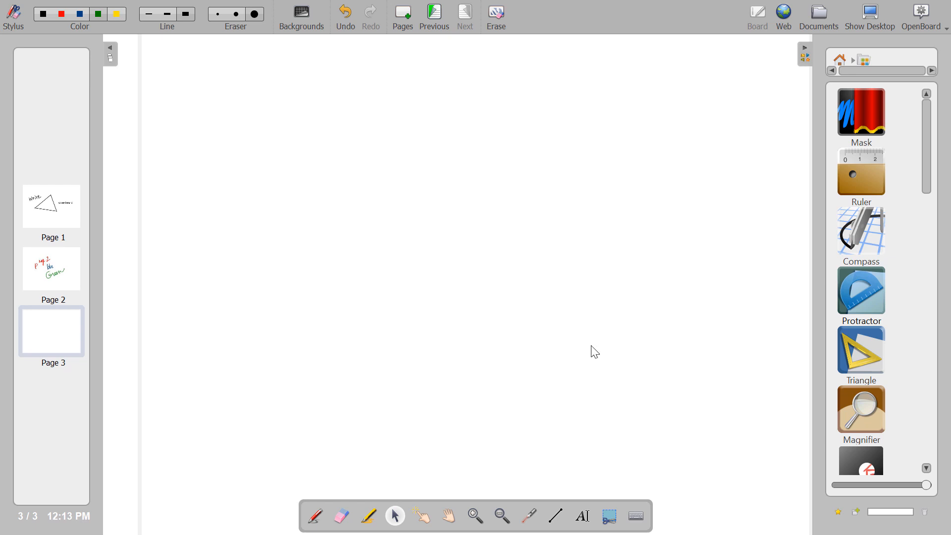
- Place a Triangle from the library on page 3, then remove it
drag(850, 362, 513, 343)
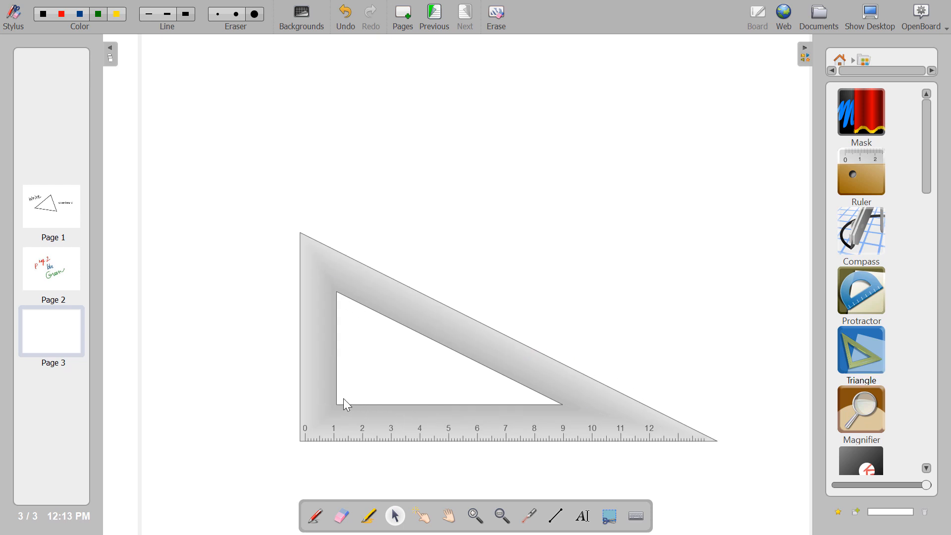
click(329, 397)
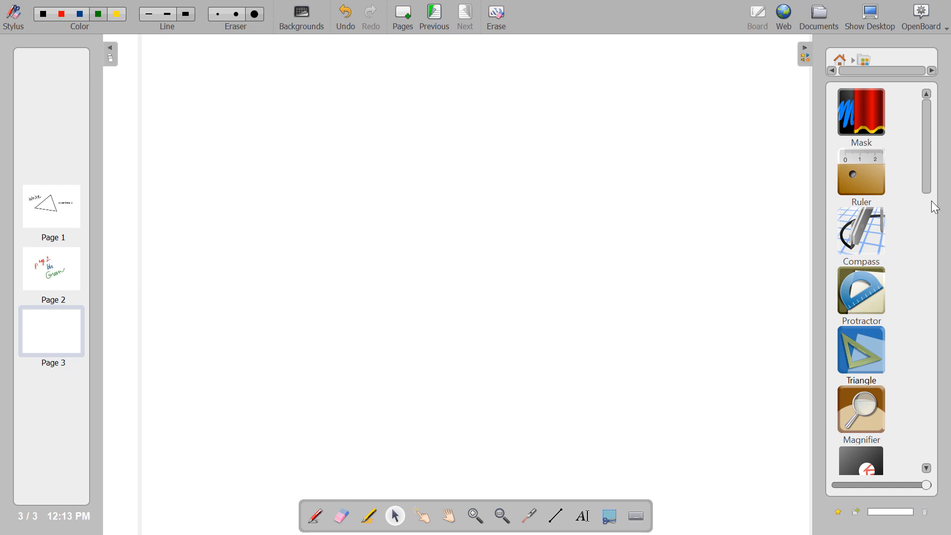
- Place a Magnifier on page 2 and move it over the handwritten word "blue"
mouse_move(31, 212)
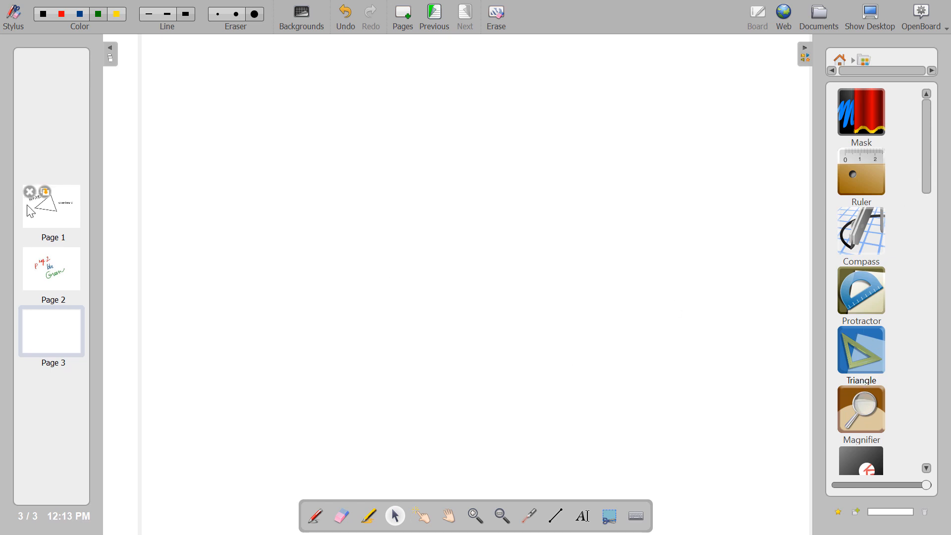
click(42, 280)
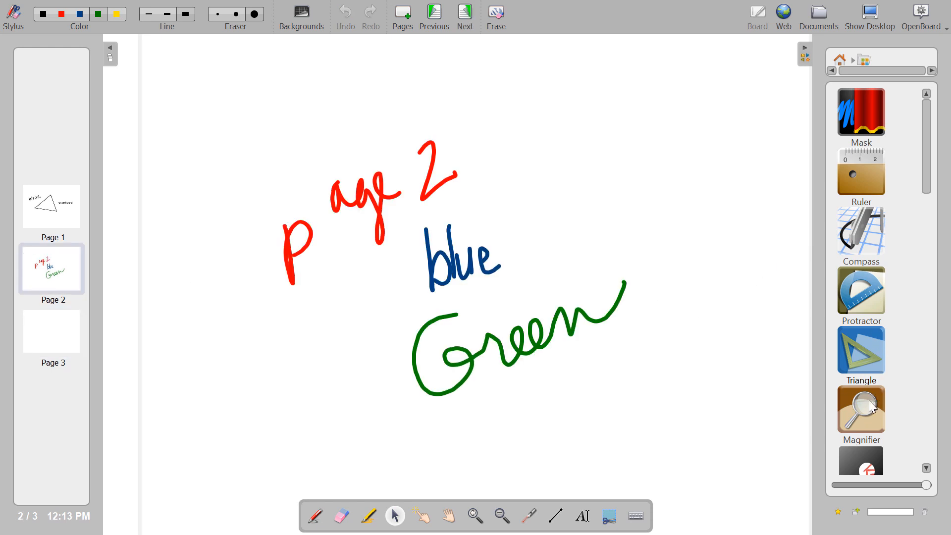
mouse_move(866, 408)
mouse_down()
mouse_move(582, 341)
mouse_move(280, 301)
mouse_up()
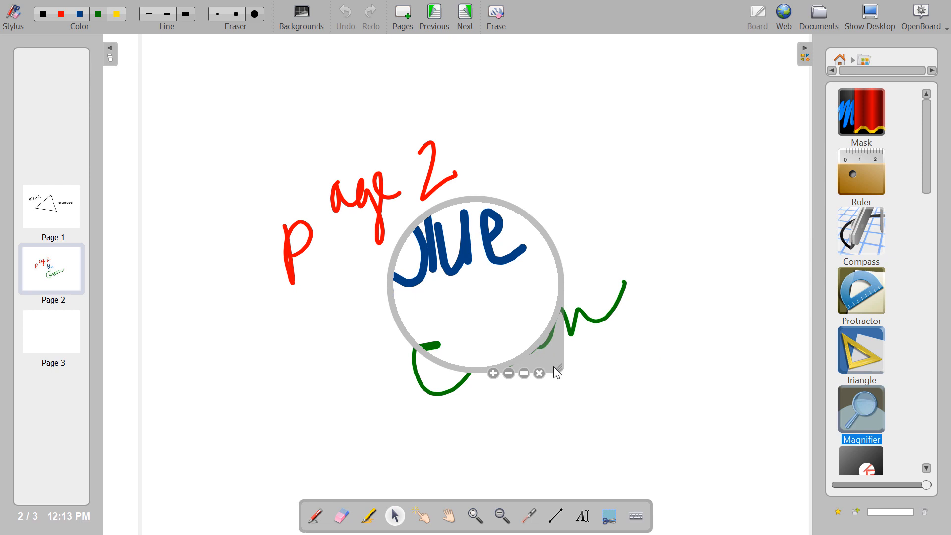
drag(558, 372, 516, 339)
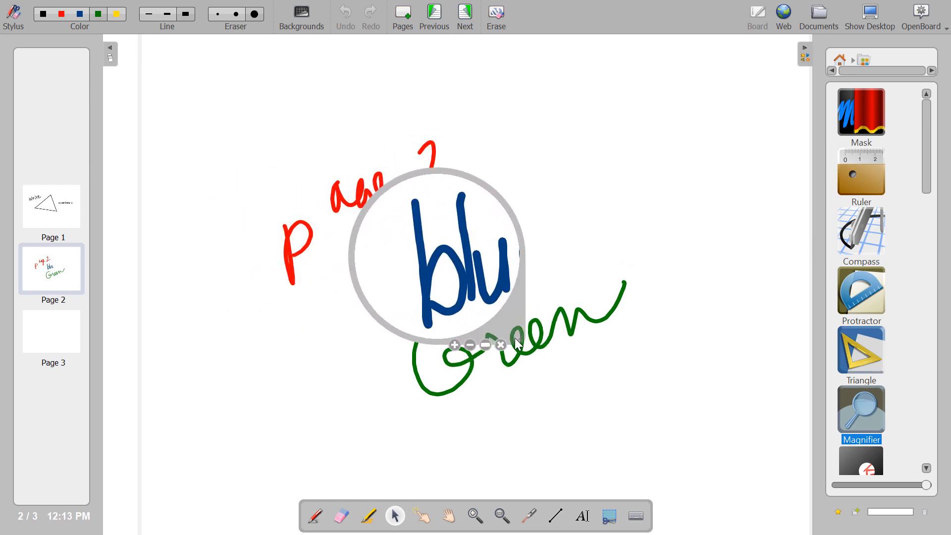
- Switch the magnifier to a rectangular lens and back to a round one, then increase its magnification
click(484, 345)
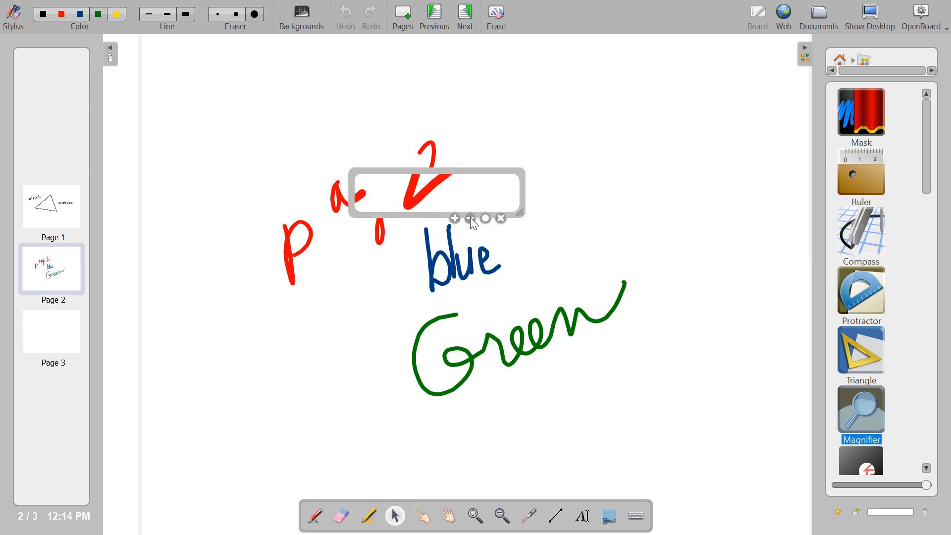
click(486, 219)
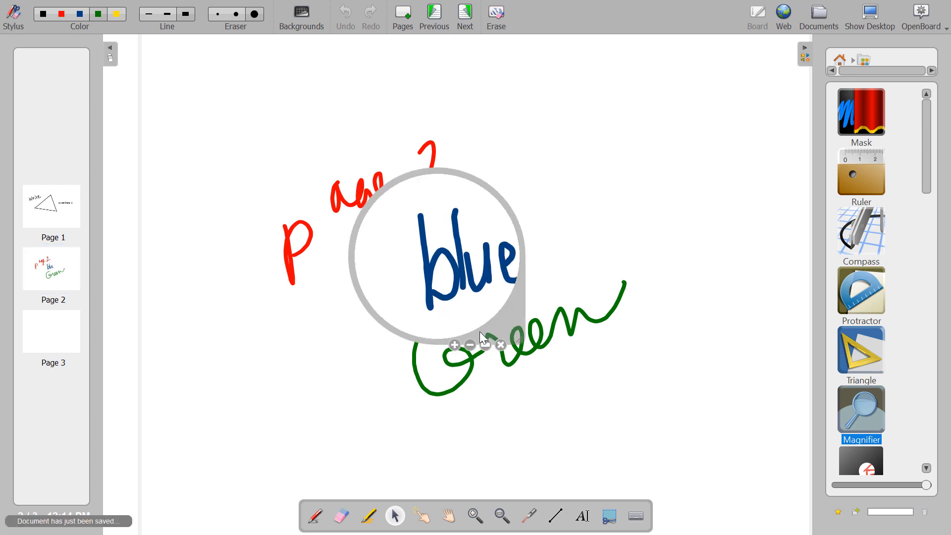
click(454, 346)
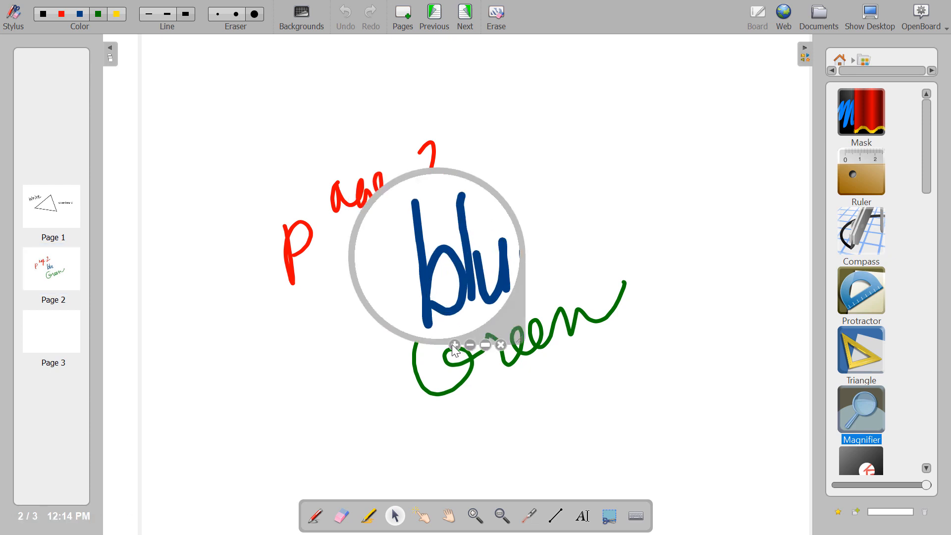
- Increase the magnifier's magnification and shift it over the handwritten word "blue", then reduce the magnification
click(454, 346)
mouse_move(506, 322)
mouse_down()
mouse_move(400, 274)
mouse_move(418, 226)
mouse_move(486, 272)
mouse_move(514, 315)
mouse_up()
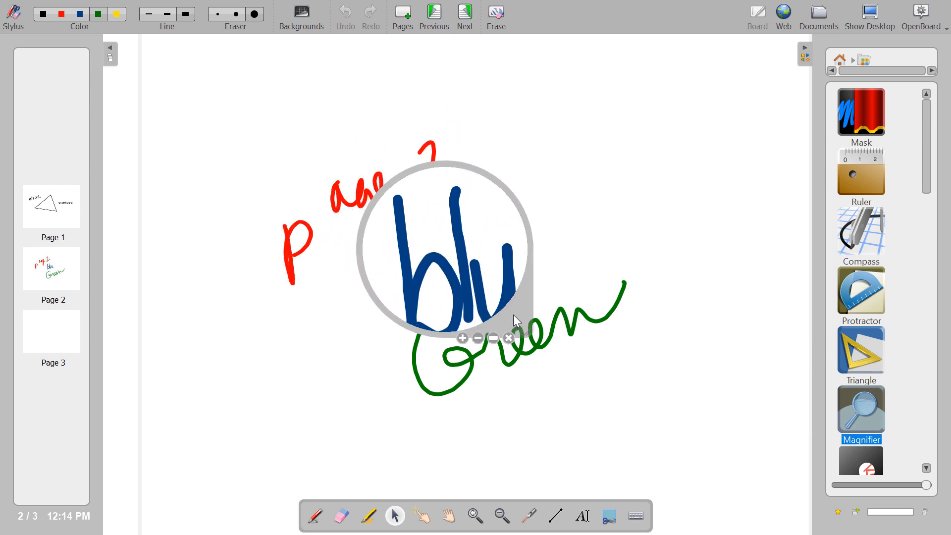
click(479, 340)
click(479, 341)
click(479, 341)
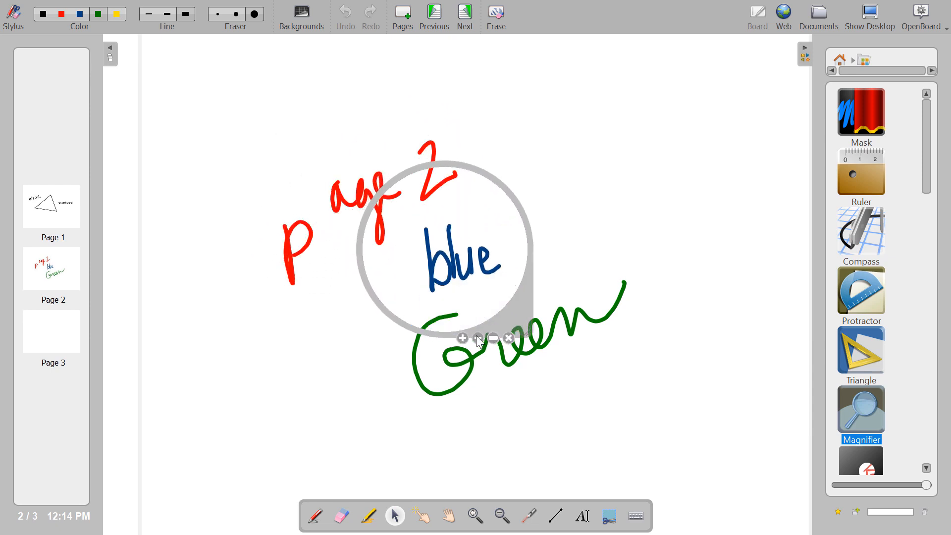
- Resize the magnifier lens, switch it to a rectangular shape with stronger magnification, then remove it from page 2
drag(517, 307, 622, 365)
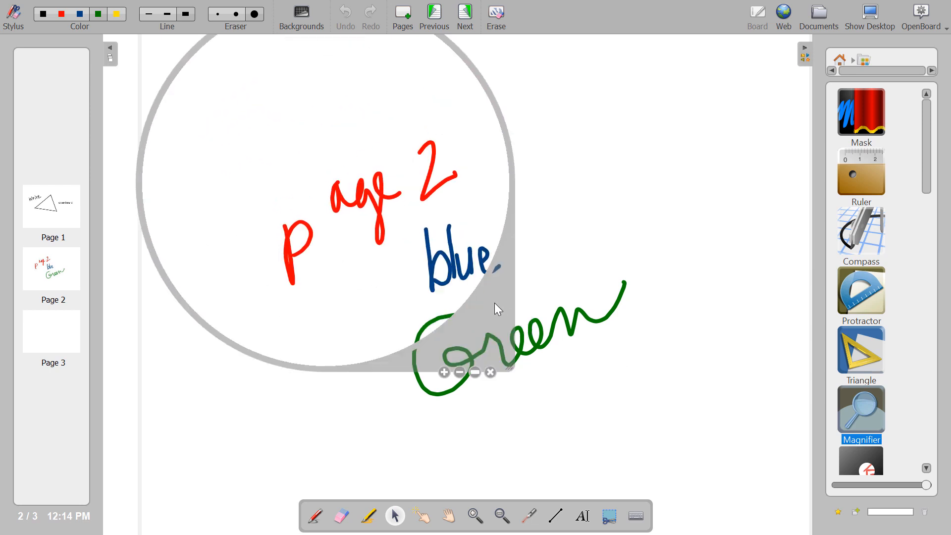
mouse_move(499, 309)
mouse_down()
mouse_move(635, 365)
mouse_move(599, 391)
mouse_move(524, 369)
mouse_move(663, 323)
mouse_move(633, 410)
mouse_move(535, 373)
mouse_move(605, 401)
mouse_move(461, 320)
mouse_move(506, 158)
mouse_up()
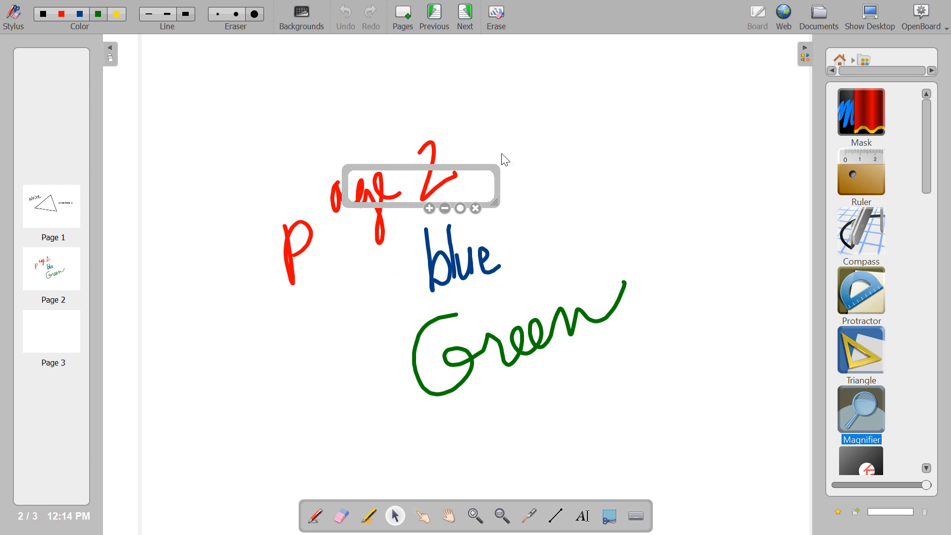
click(430, 209)
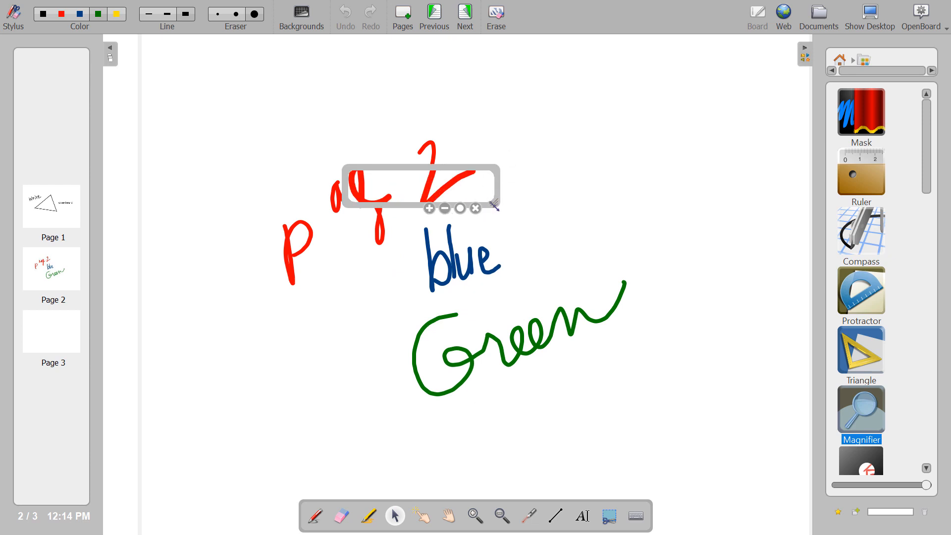
drag(495, 203, 529, 252)
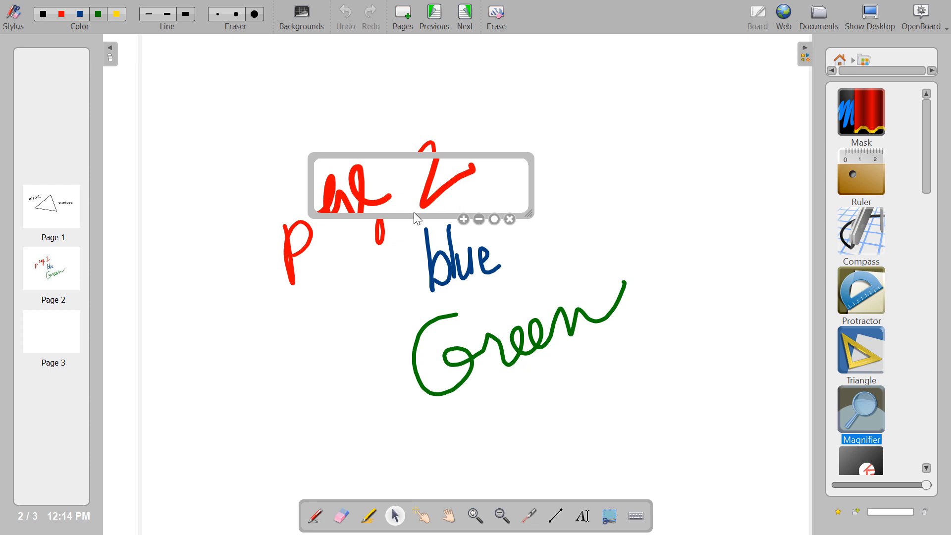
drag(414, 214, 459, 230)
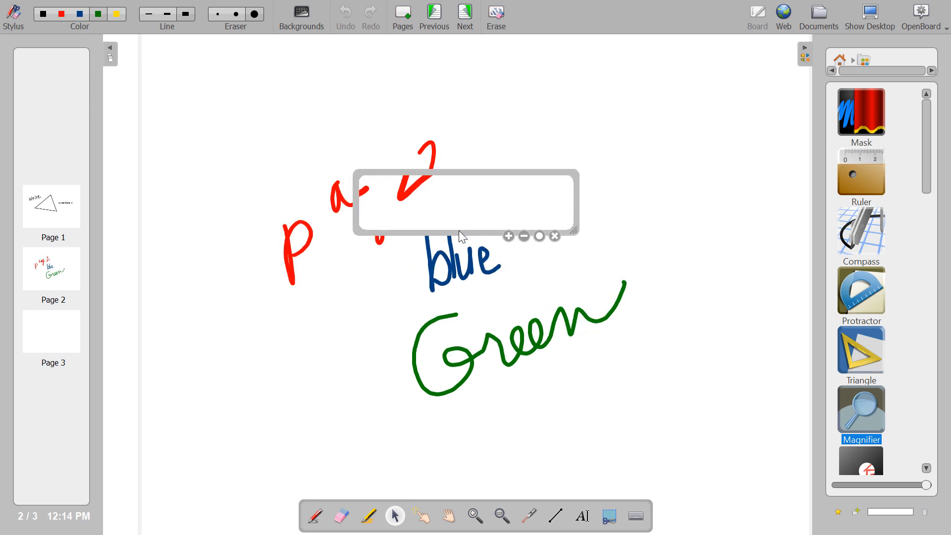
click(555, 237)
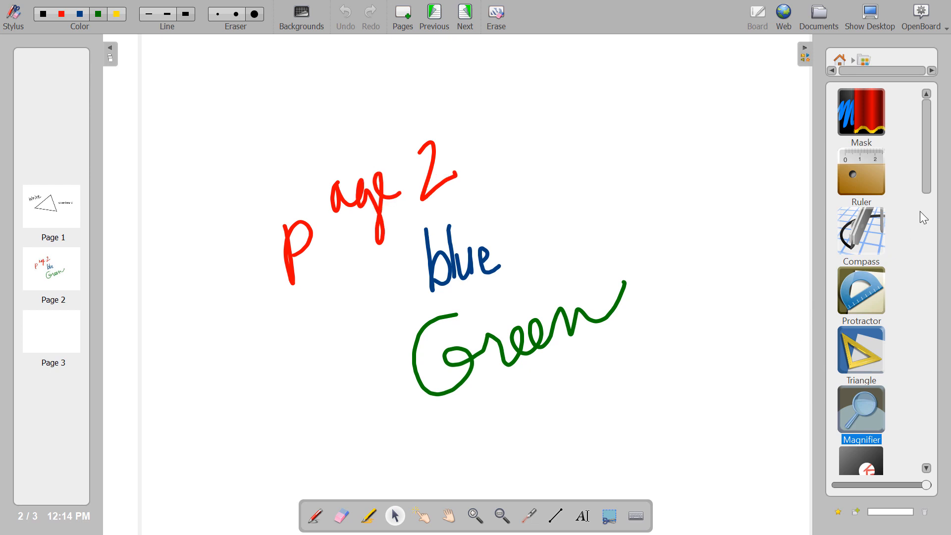
- Place the Cache application from the library on page 2 and set its color to blue (#0000ff)
drag(929, 158, 930, 189)
mouse_move(866, 352)
mouse_down()
mouse_move(681, 325)
mouse_move(236, 206)
mouse_move(423, 218)
mouse_move(358, 397)
mouse_move(442, 208)
mouse_move(582, 213)
mouse_move(367, 397)
mouse_move(314, 195)
mouse_move(389, 196)
mouse_up()
click(632, 170)
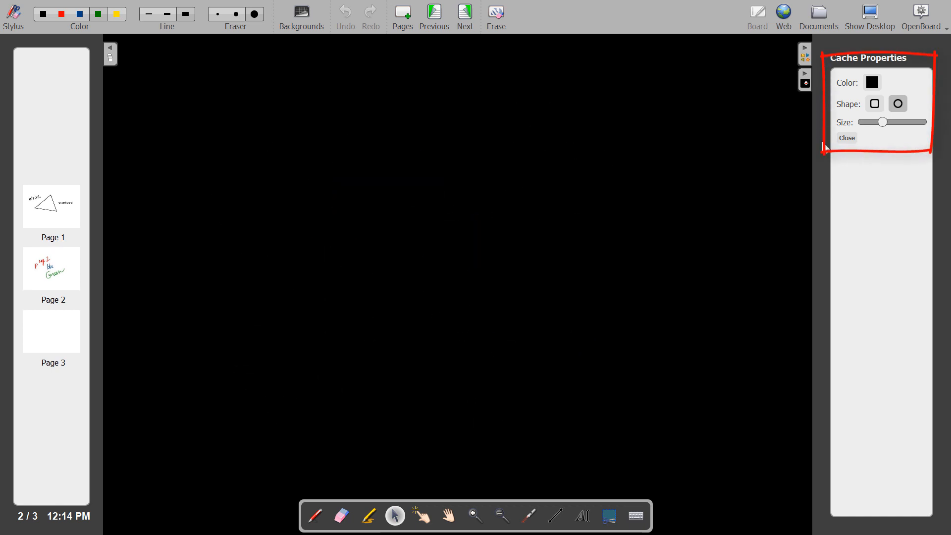
click(875, 84)
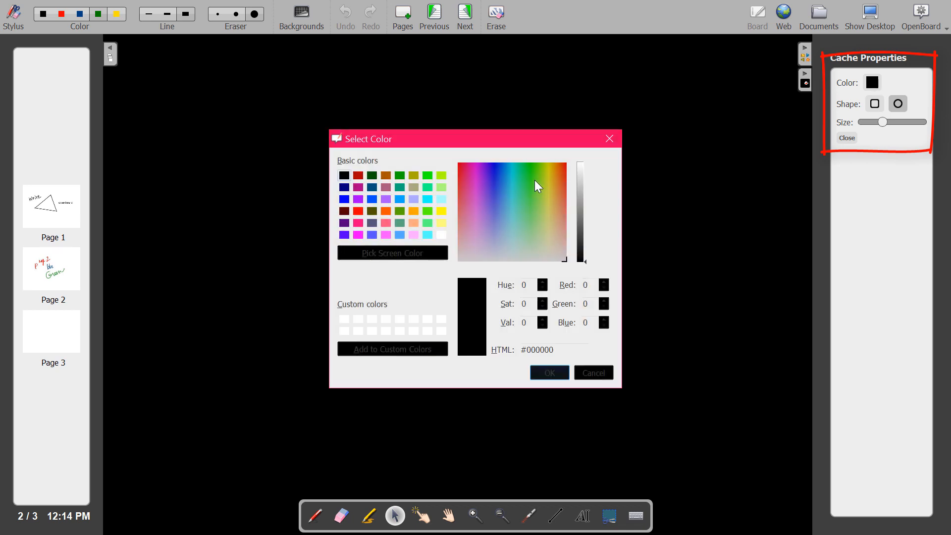
click(345, 199)
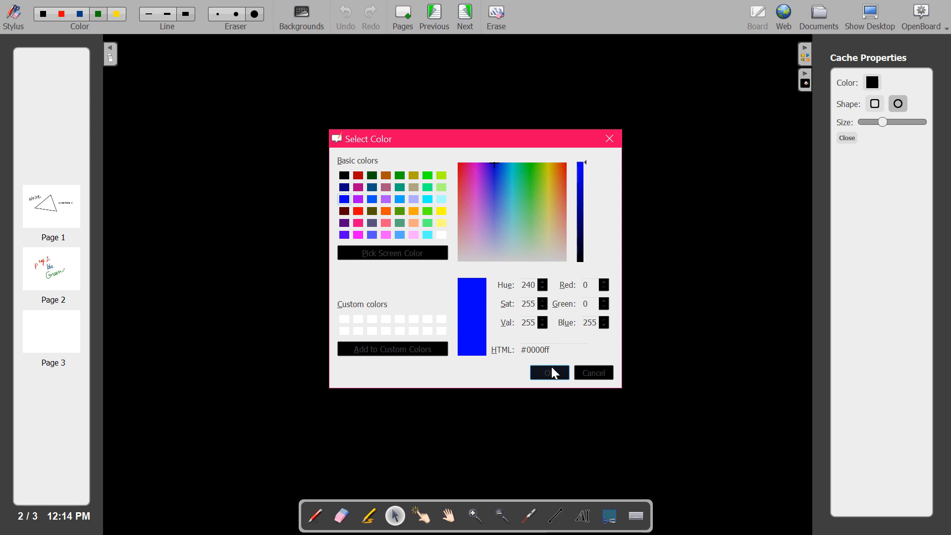
click(550, 373)
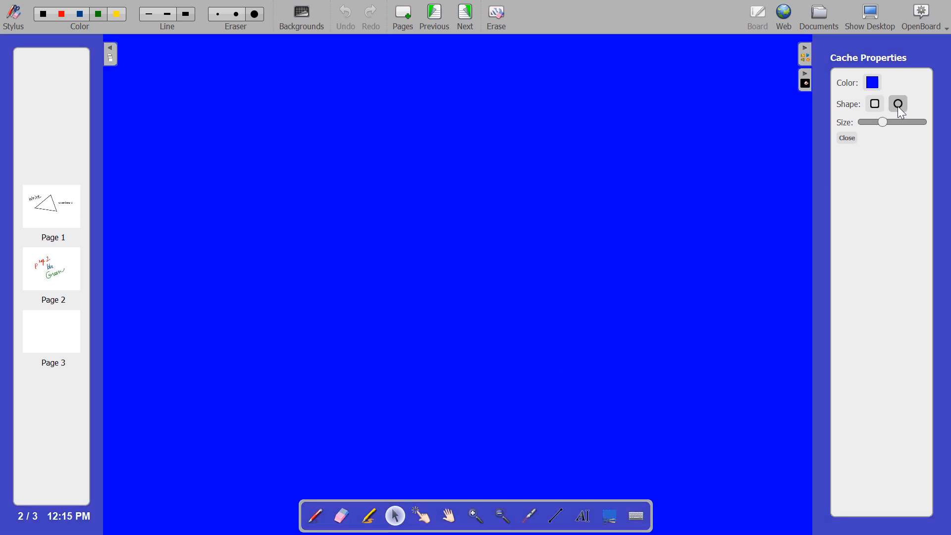
- Give the Cache a square opening, reveal parts of the page with it enlarged and shrunk, then close the Cache
click(875, 103)
click(607, 170)
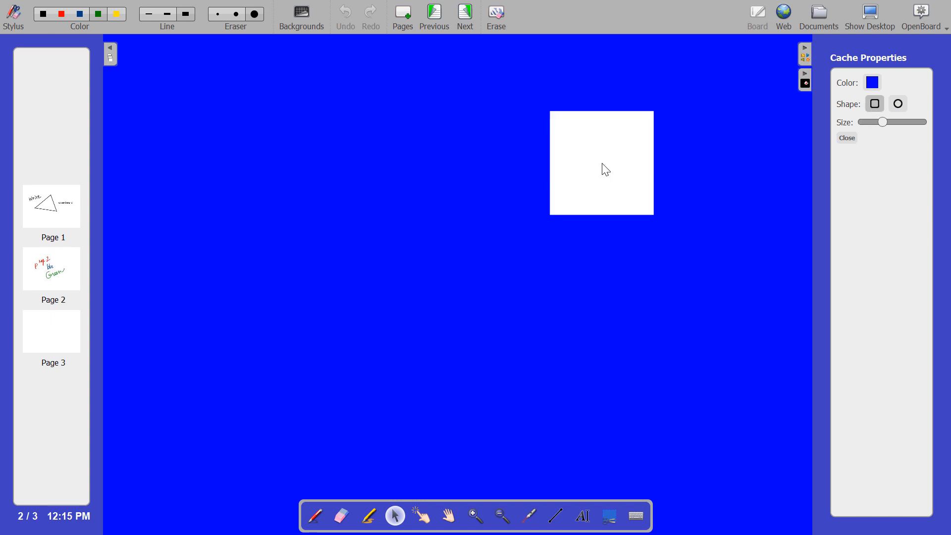
drag(607, 170, 585, 291)
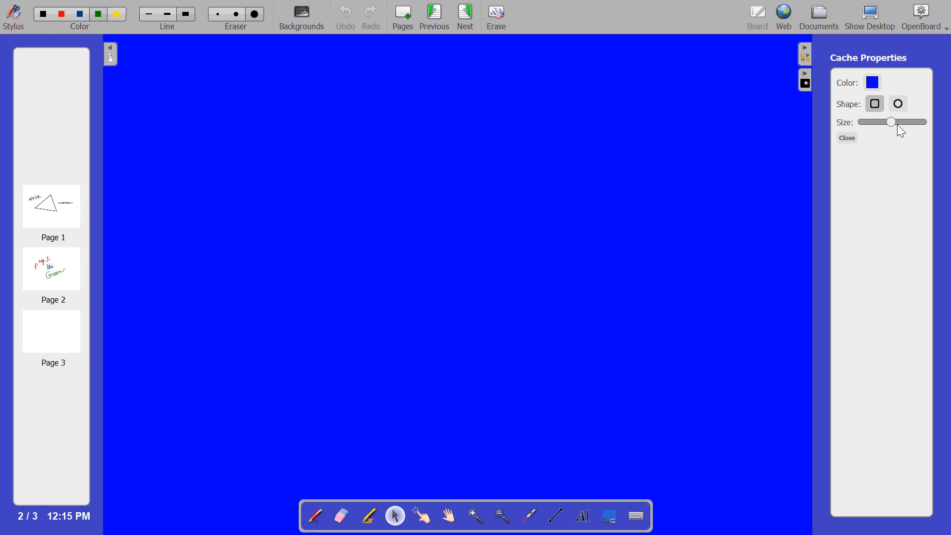
drag(571, 208, 495, 305)
drag(906, 122, 862, 122)
drag(480, 264, 552, 261)
click(848, 139)
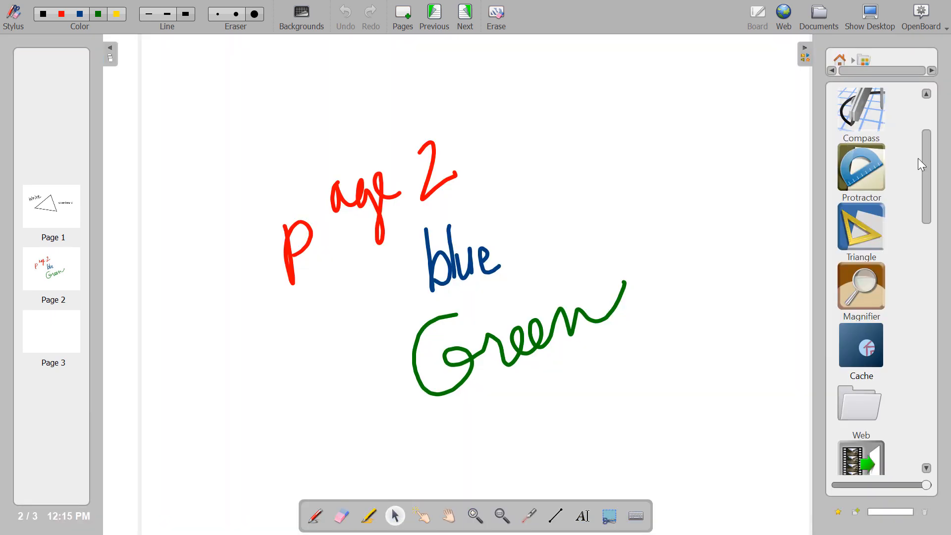
- Place AnyEmbed and Calculator from the library on page 2 one after the other, removing each again
drag(924, 156, 914, 217)
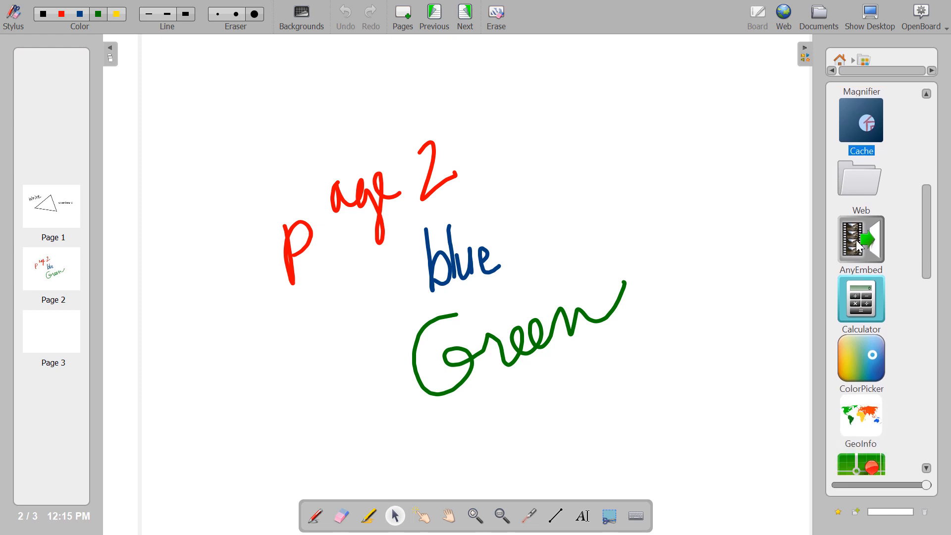
drag(860, 248, 570, 206)
click(511, 210)
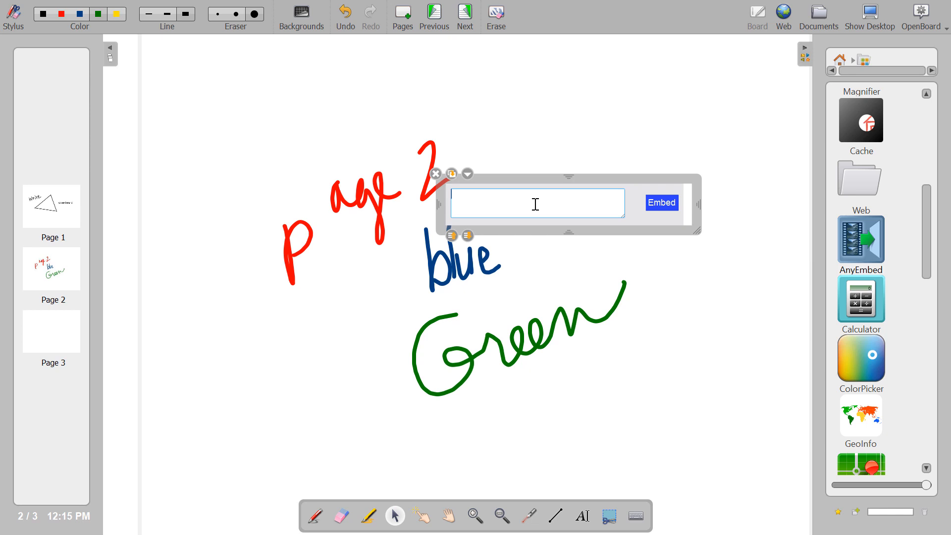
click(436, 174)
drag(876, 301, 704, 205)
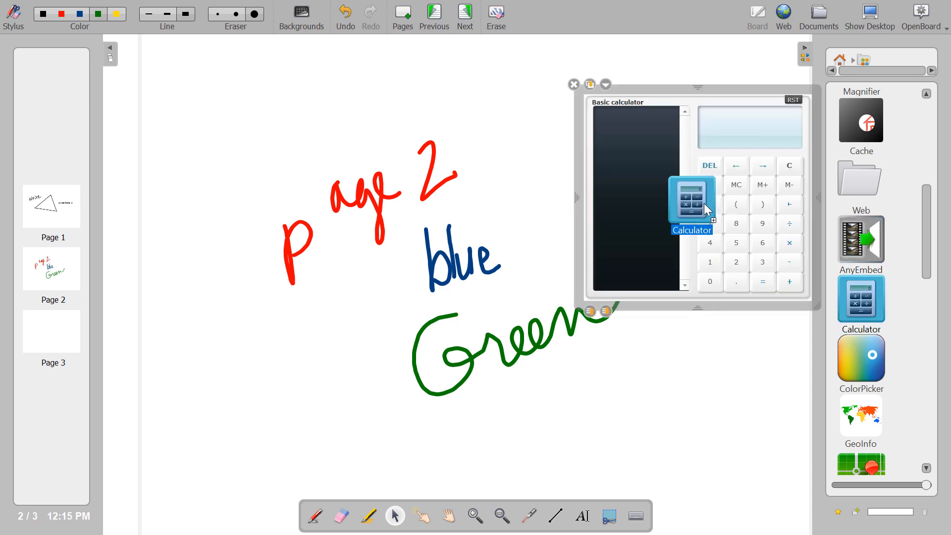
click(574, 86)
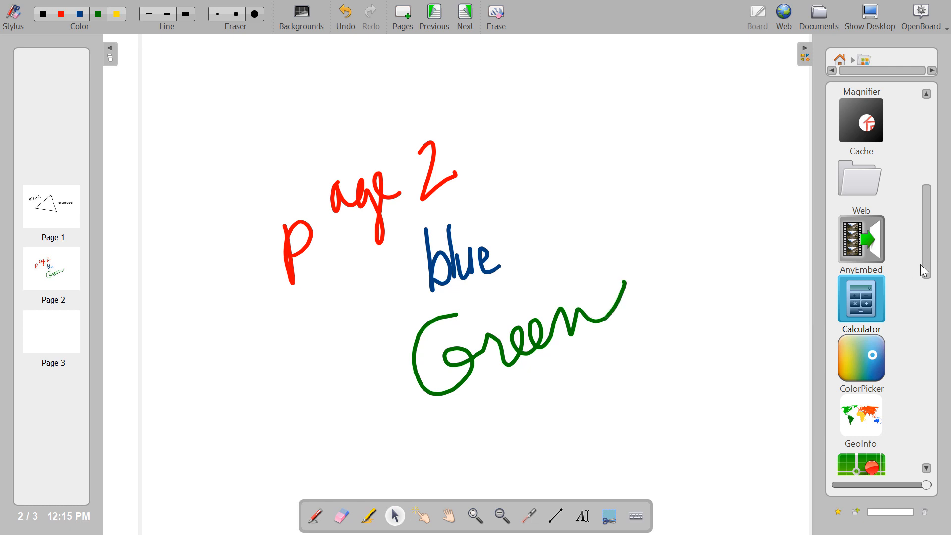
- Place GraphMe and the Horloge clock from the library on page 2 one after the other, removing each again
drag(928, 264, 929, 328)
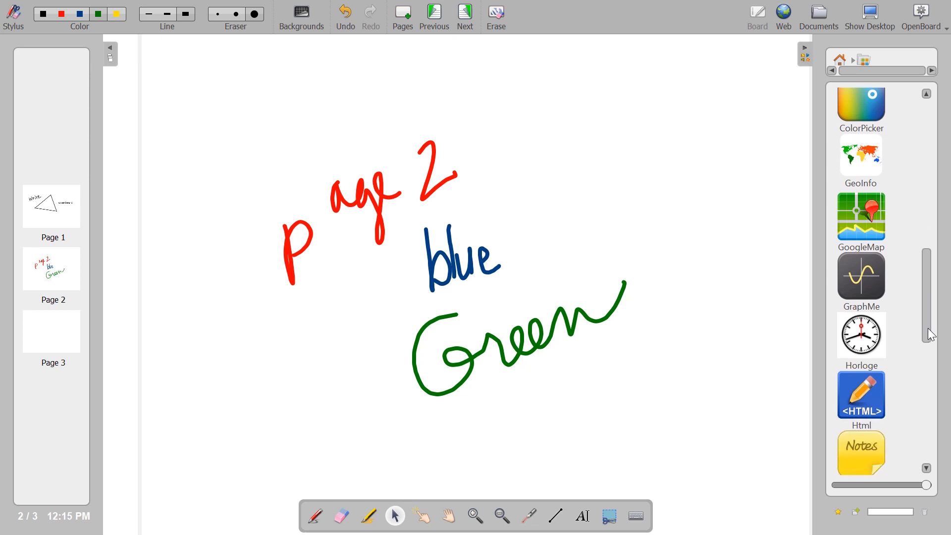
drag(867, 295, 643, 166)
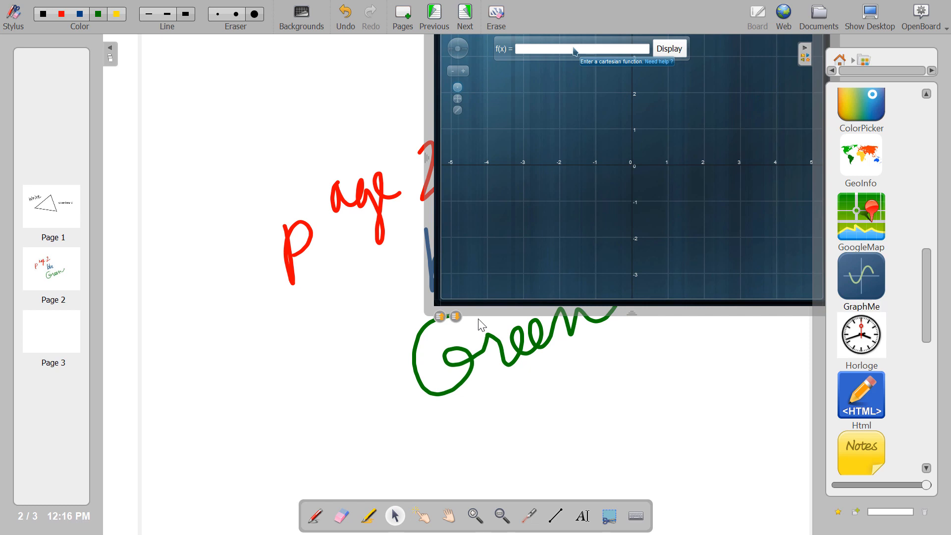
drag(481, 316, 264, 404)
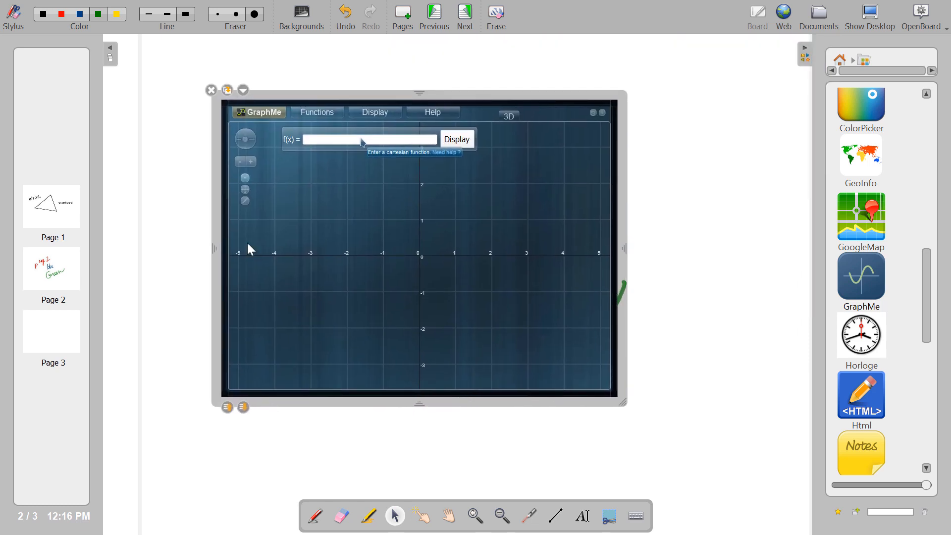
click(211, 90)
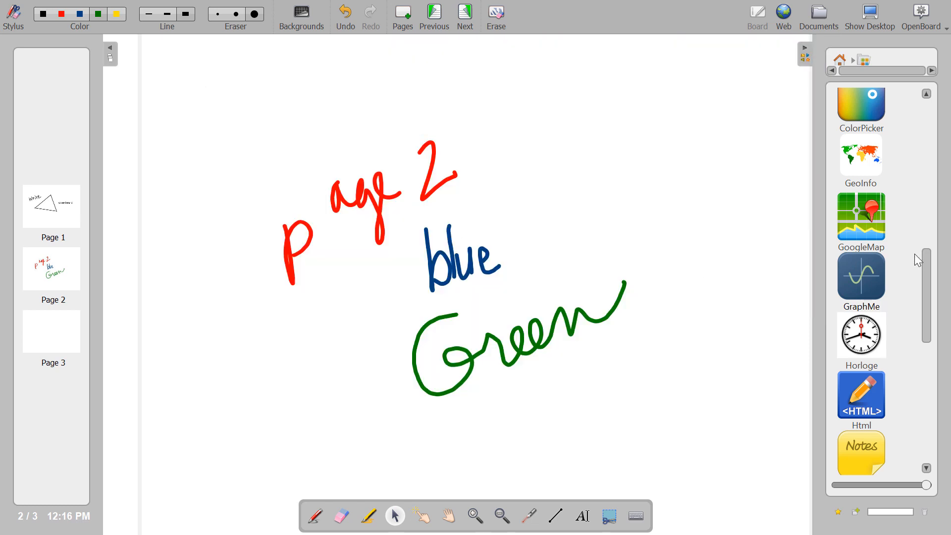
drag(861, 333, 641, 173)
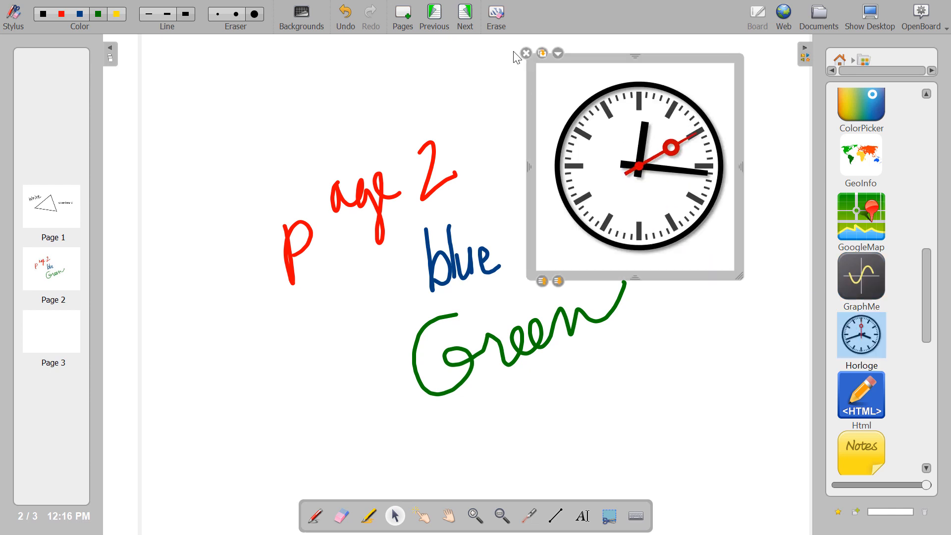
click(527, 54)
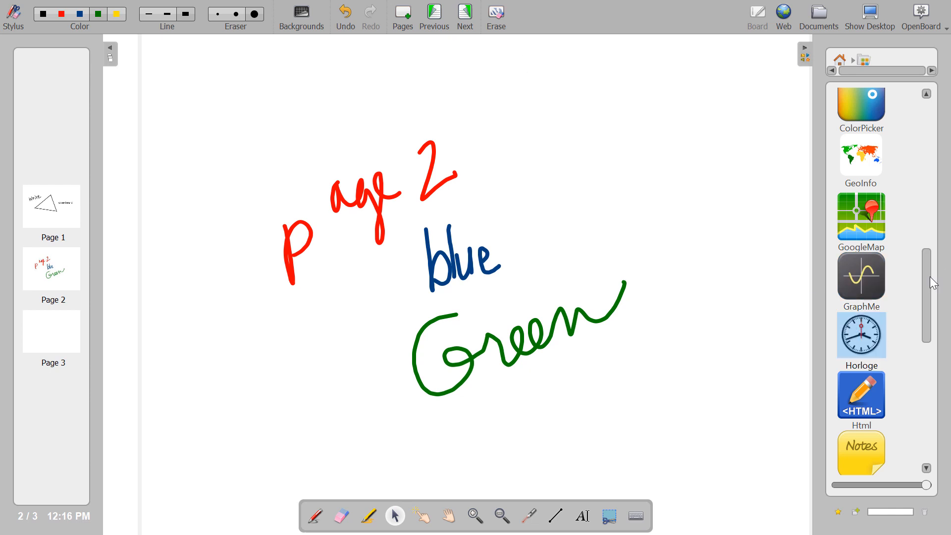
- Place a Notes widget from the library on page 2, then remove it
drag(928, 280, 930, 326)
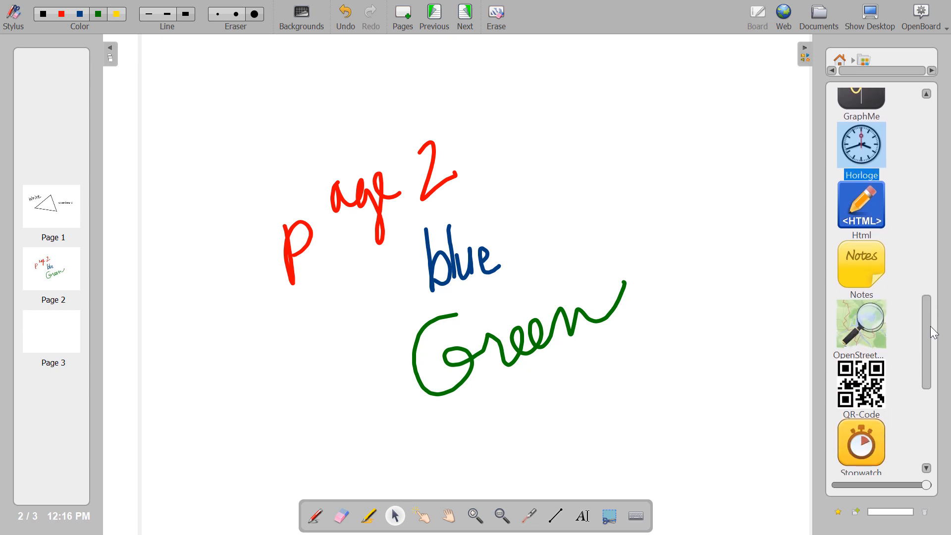
click(869, 257)
drag(869, 256, 703, 177)
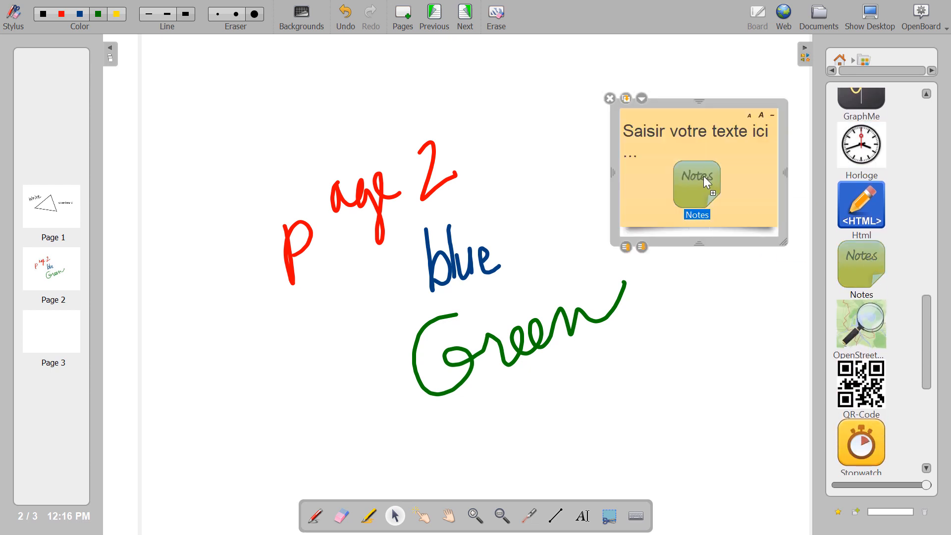
click(610, 98)
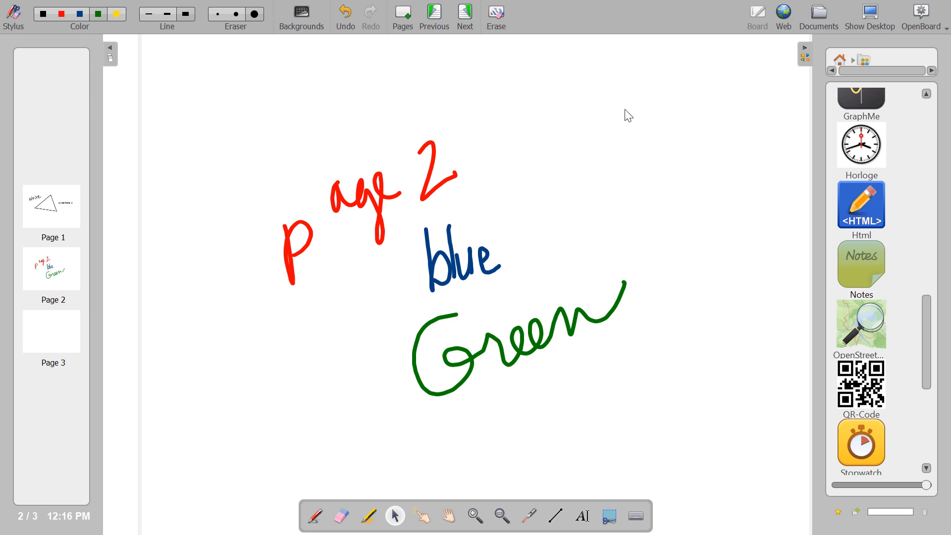
- Place the first blue speech bubble from the library's Shapes folder on page 2, enlarge it, then remove it
drag(927, 314, 928, 99)
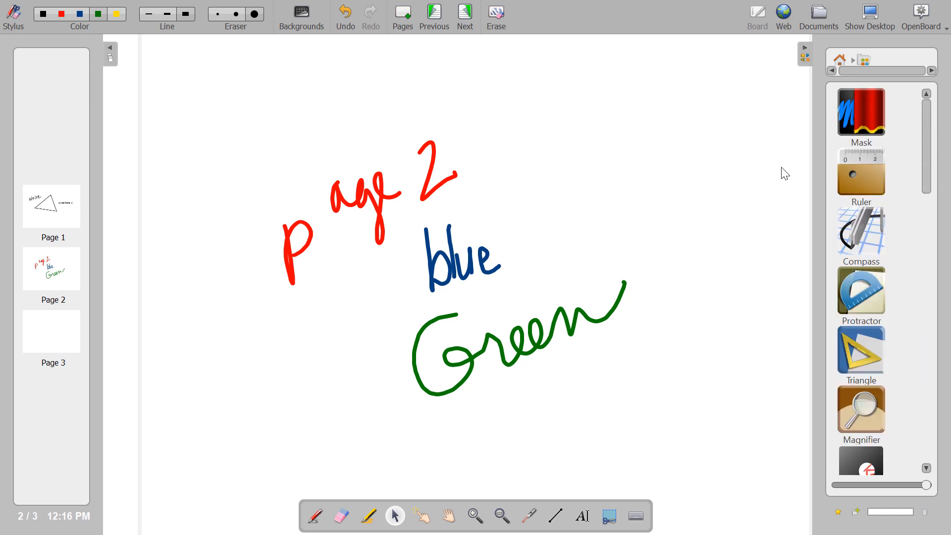
click(844, 61)
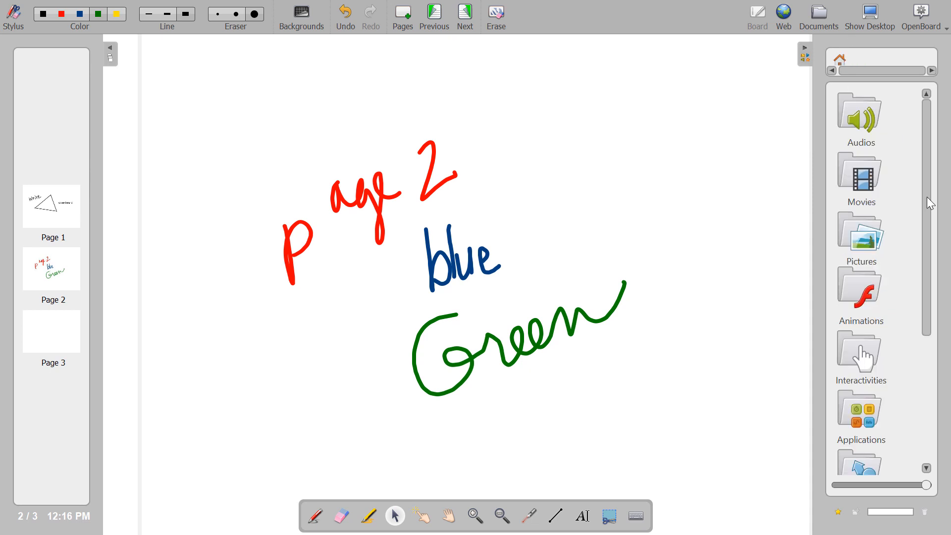
drag(929, 210, 928, 331)
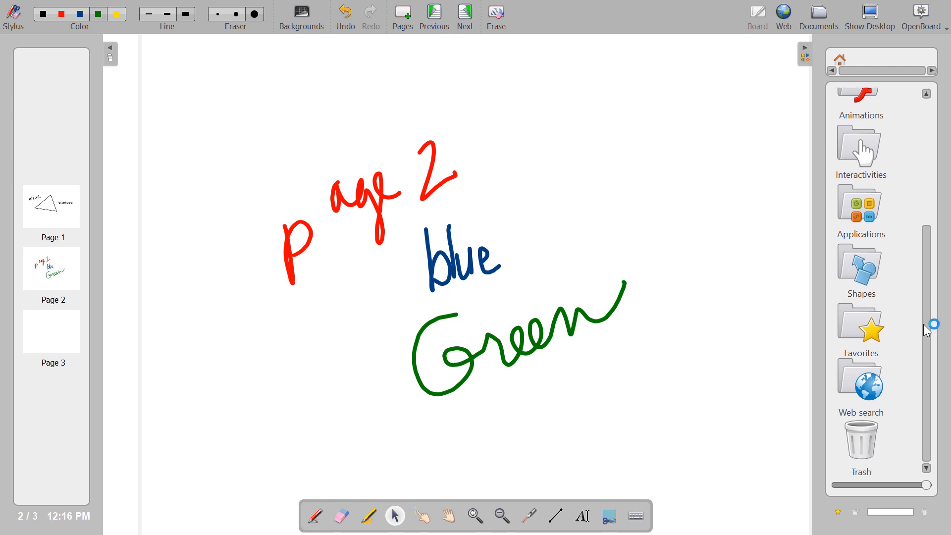
click(856, 264)
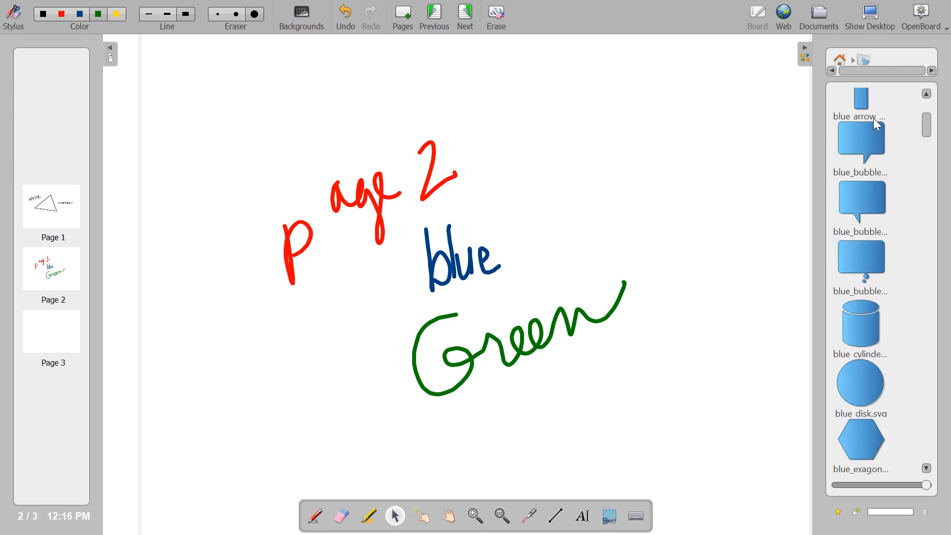
drag(866, 138, 662, 114)
drag(703, 155, 804, 227)
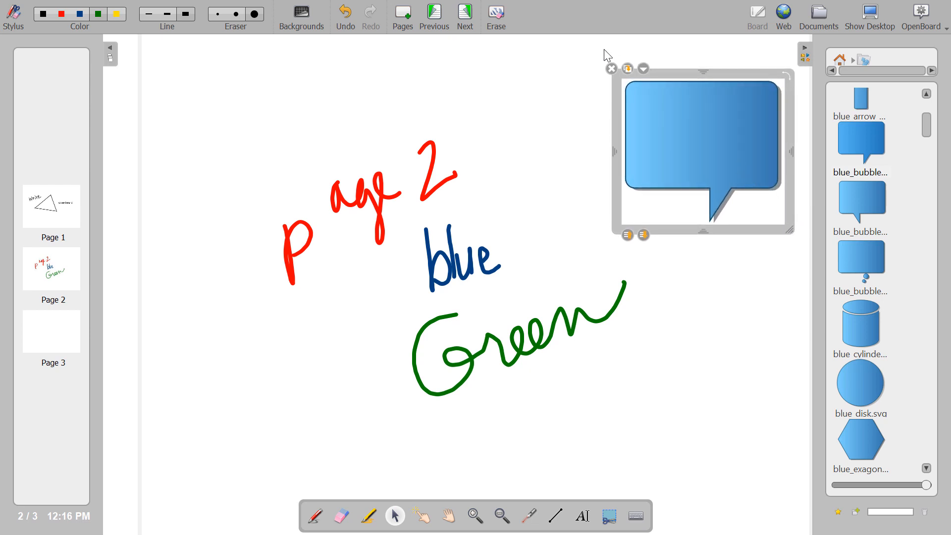
click(612, 70)
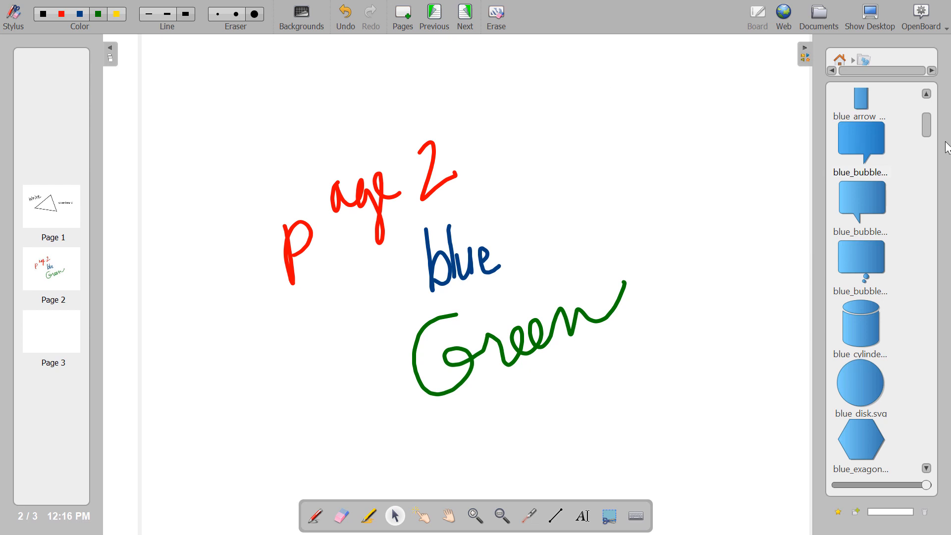
- Place the last white triangle from the Shapes folder on page 2, view its options, then remove it
drag(928, 125, 905, 458)
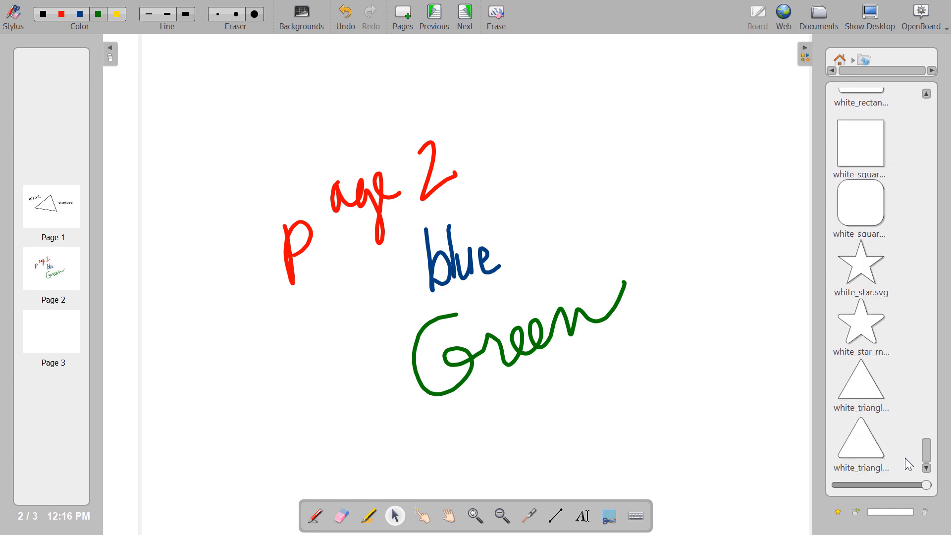
drag(588, 171, 590, 177)
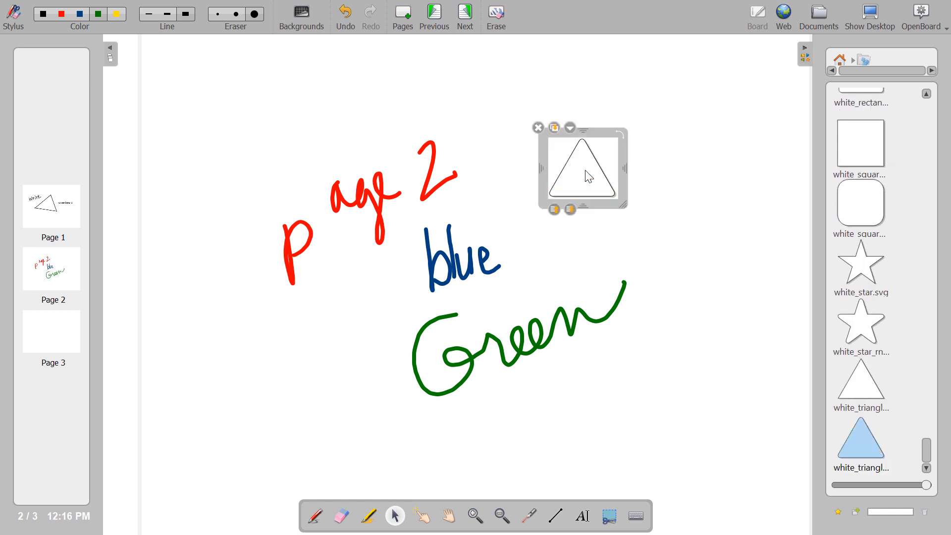
click(572, 127)
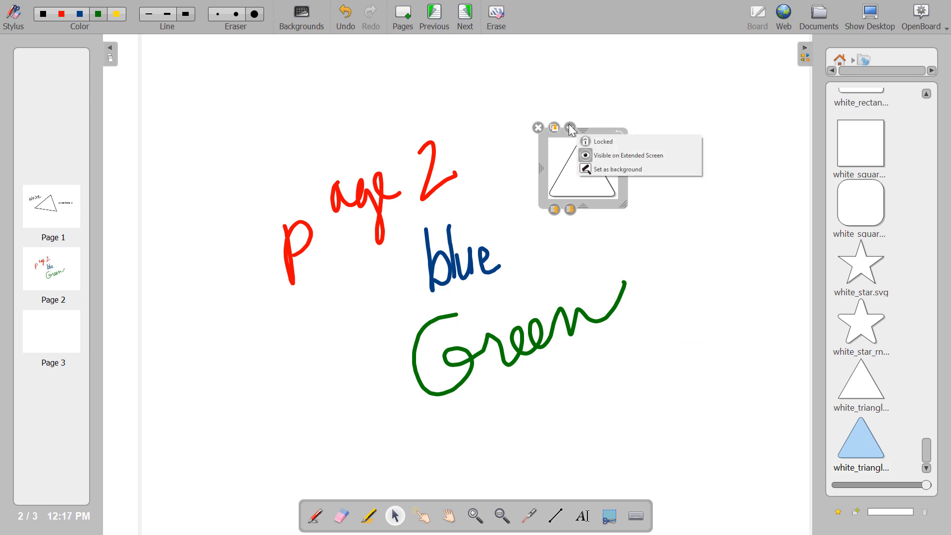
click(539, 127)
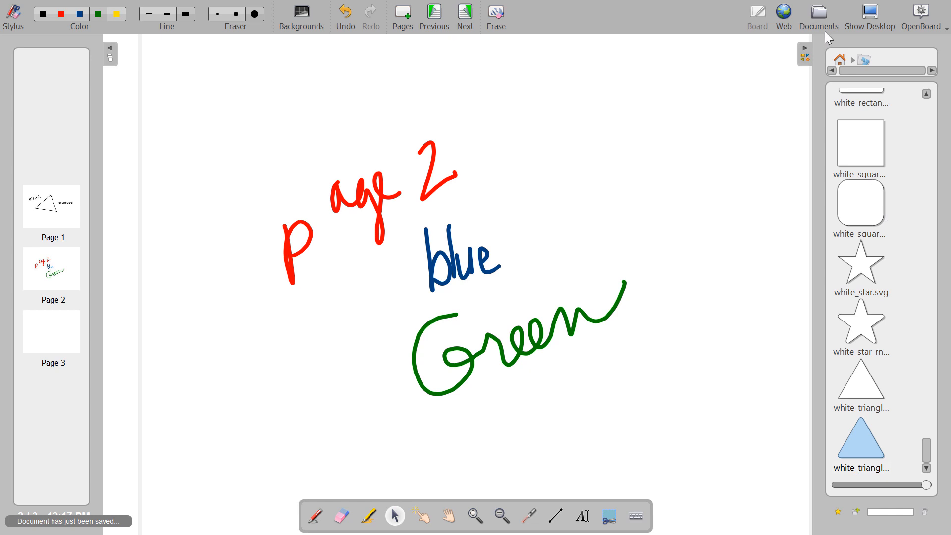
- Return from the Shapes folder to the start of the library's main folder list
click(841, 60)
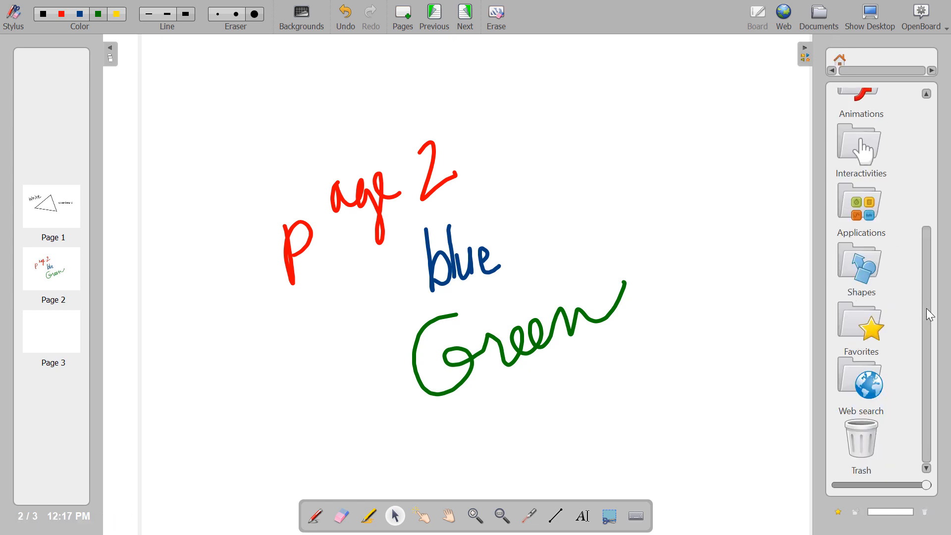
drag(927, 308, 926, 170)
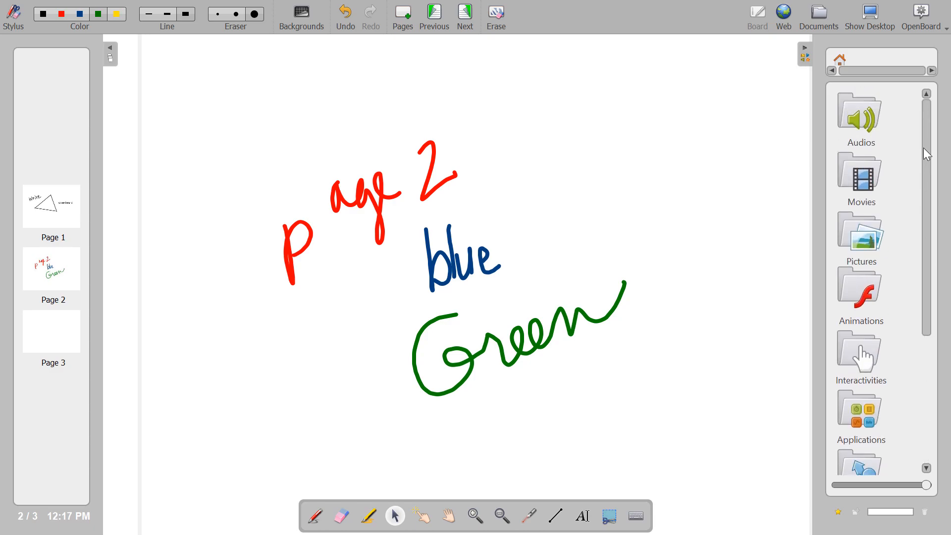